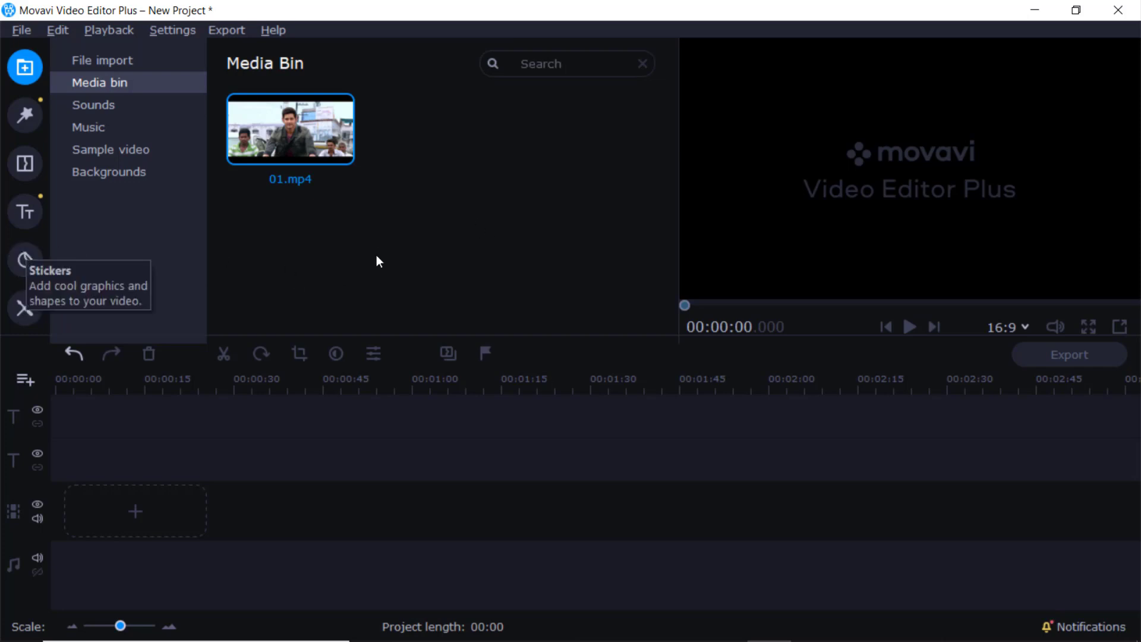
# Step: Add the 01.mp4 clip to the video track and delete its attached audio
pyautogui.rightClick(262, 113)
pyautogui.click(292, 130)
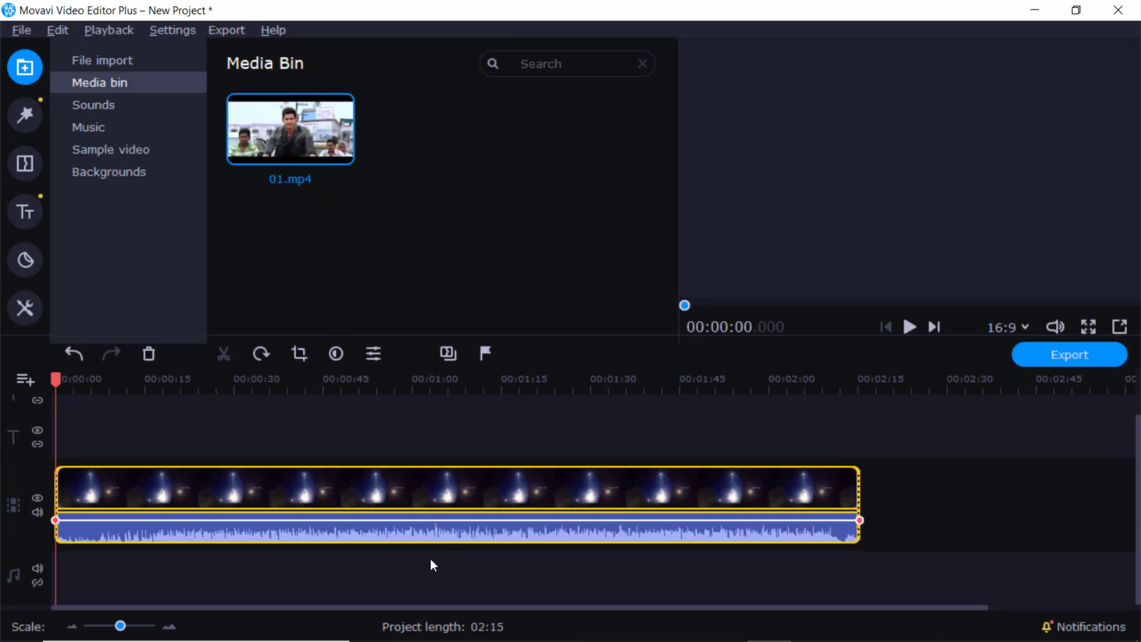
pyautogui.click(413, 526)
pyautogui.press('Delete')
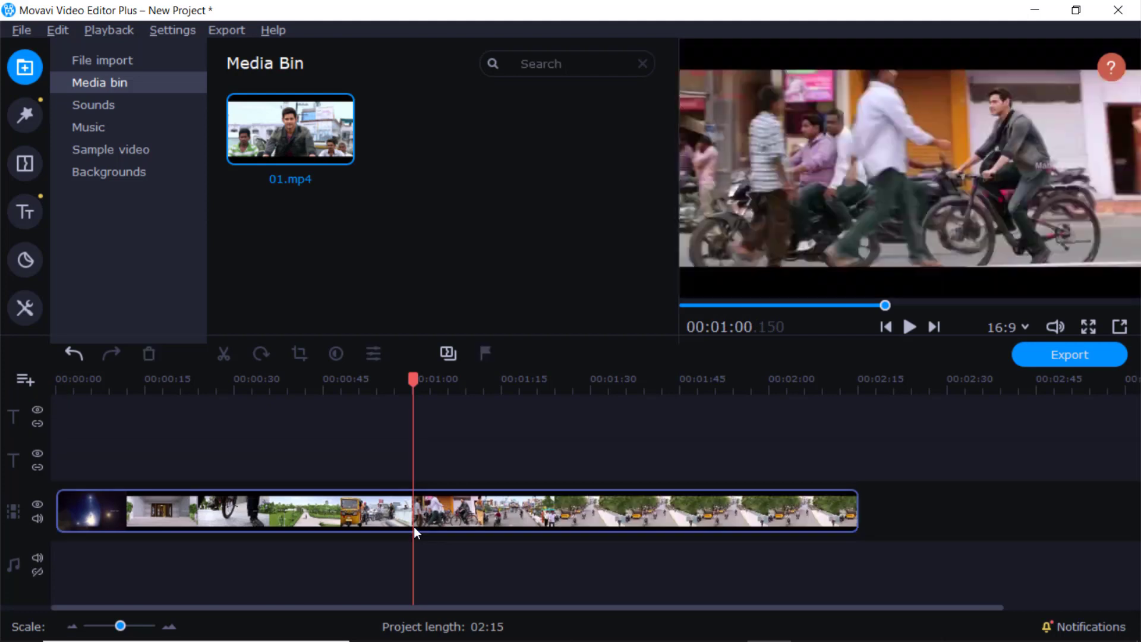
# Step: Browse the sticker categories, including Arrows, Shapes, Sketch, Masks and Love
pyautogui.click(28, 259)
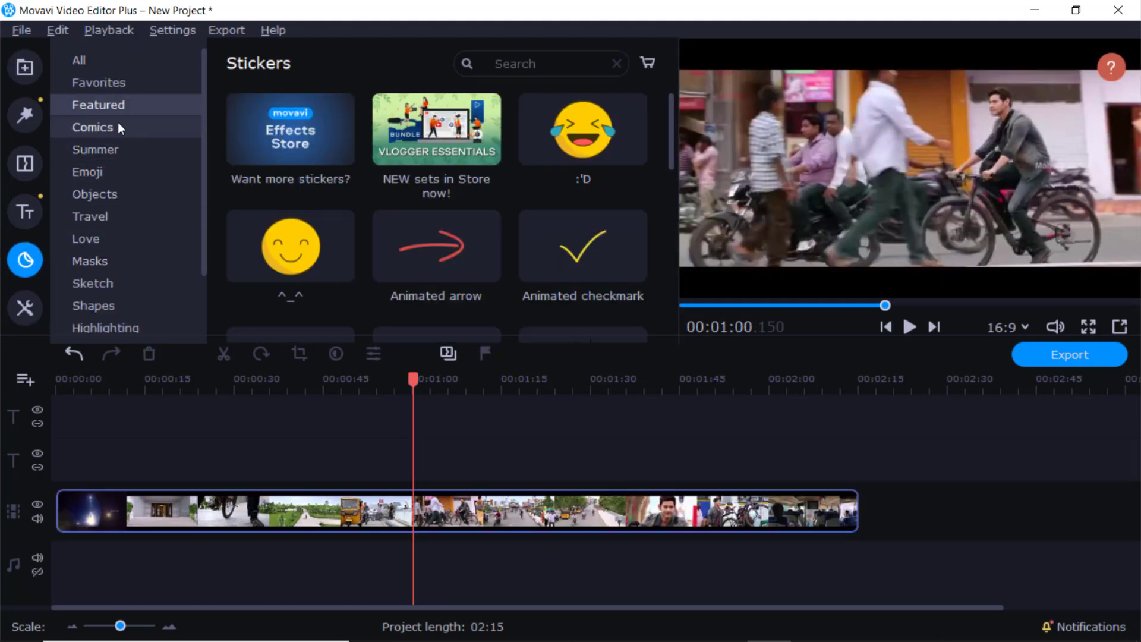
pyautogui.scroll(-2, 117, 122)
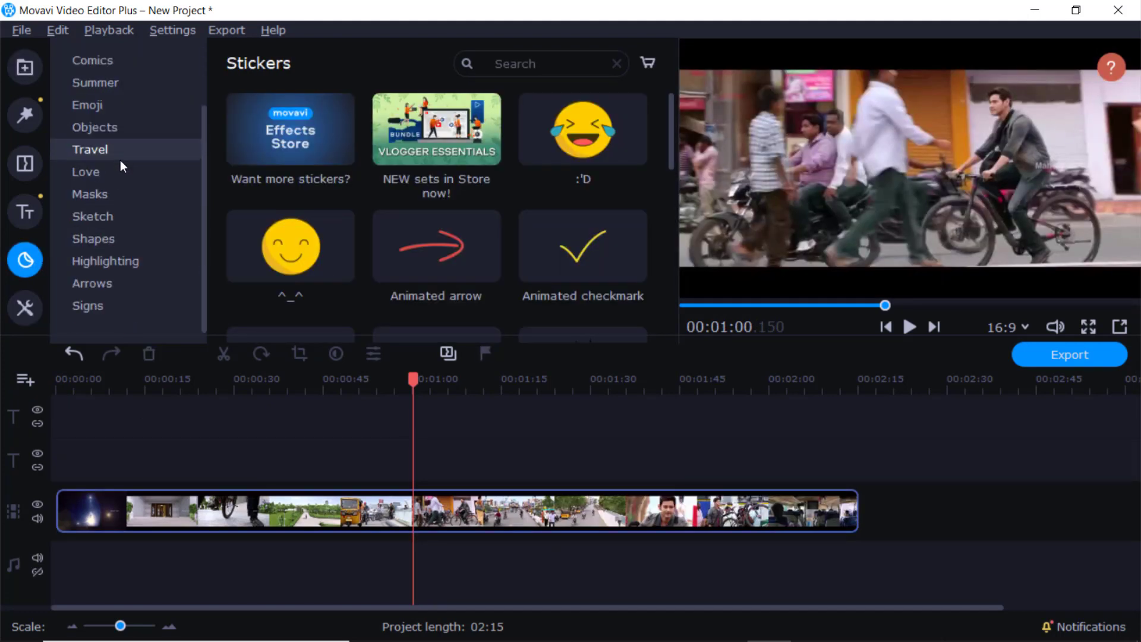
pyautogui.click(98, 303)
pyautogui.click(97, 281)
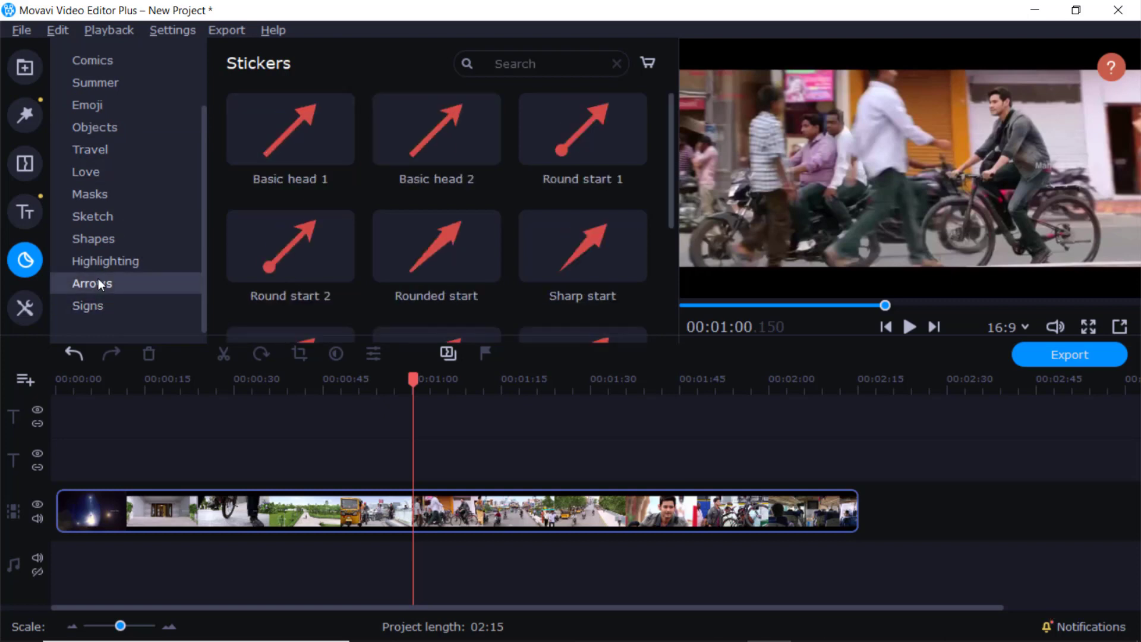
pyautogui.click(104, 262)
pyautogui.click(106, 241)
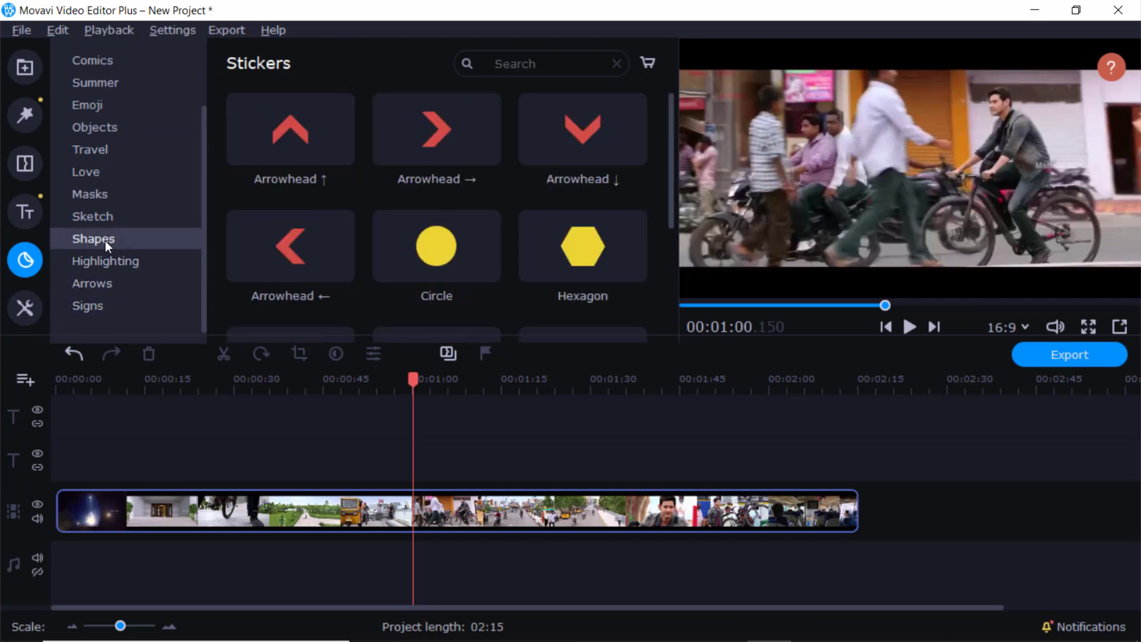
pyautogui.click(106, 216)
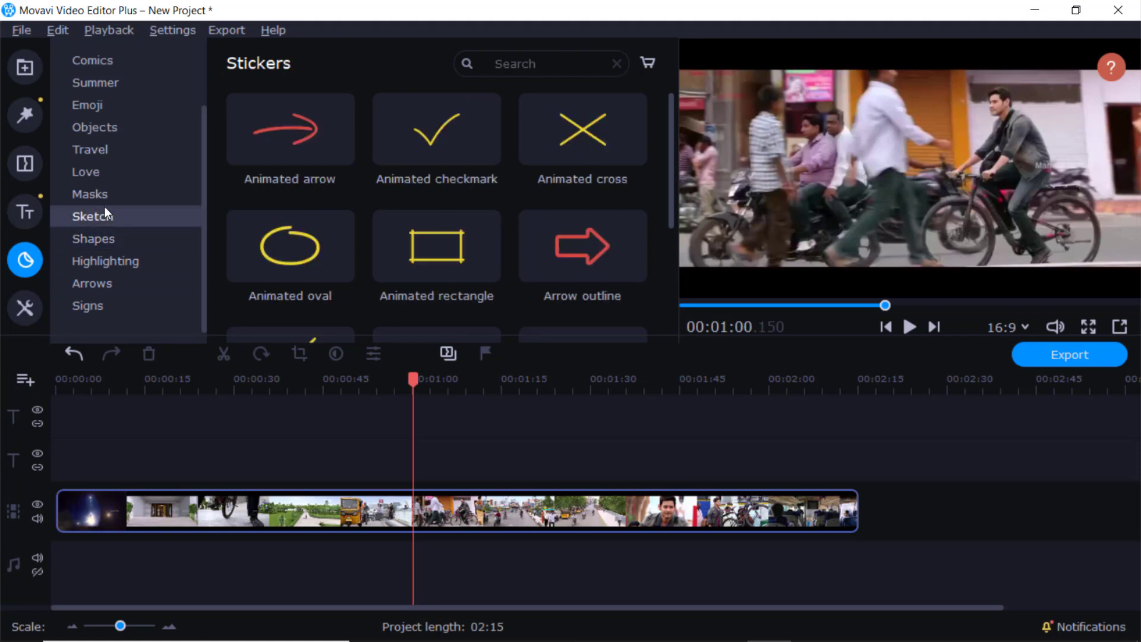
pyautogui.click(102, 194)
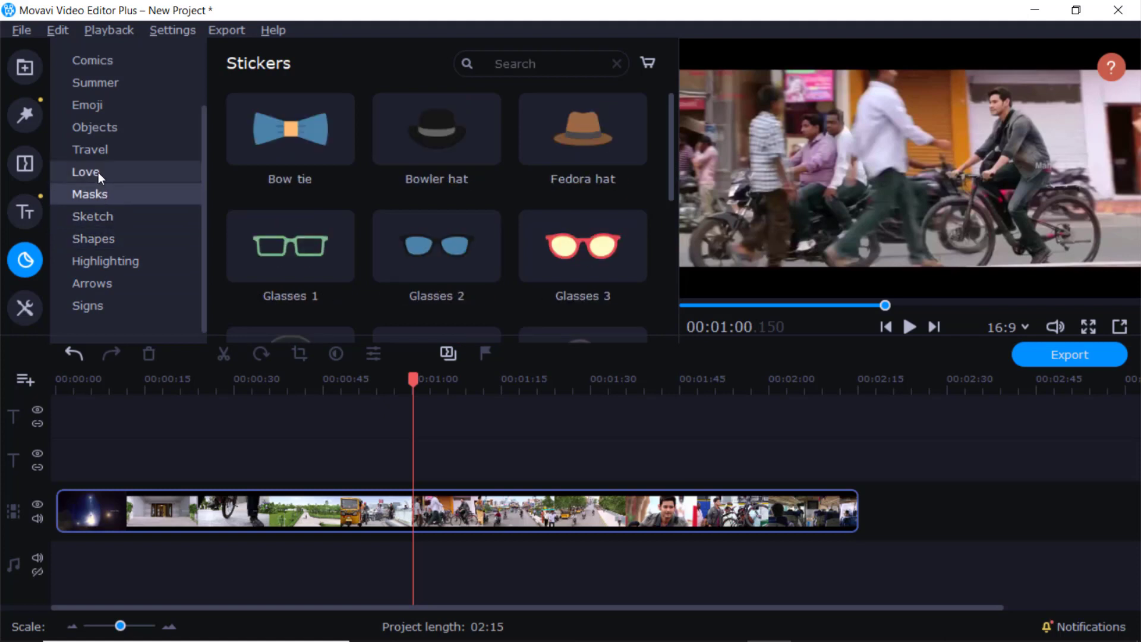
pyautogui.click(98, 172)
pyautogui.scroll(1, 112, 193)
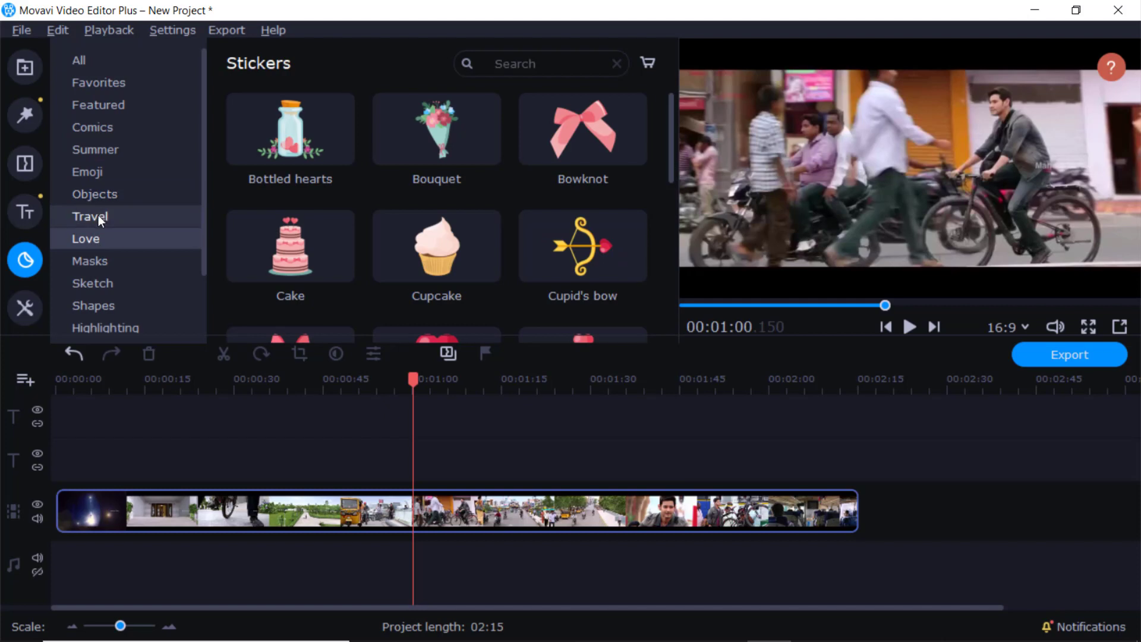
pyautogui.click(98, 215)
# Step: Add the Thumbs up sticker from the Objects category at the current playhead position, about 1:00
pyautogui.click(98, 195)
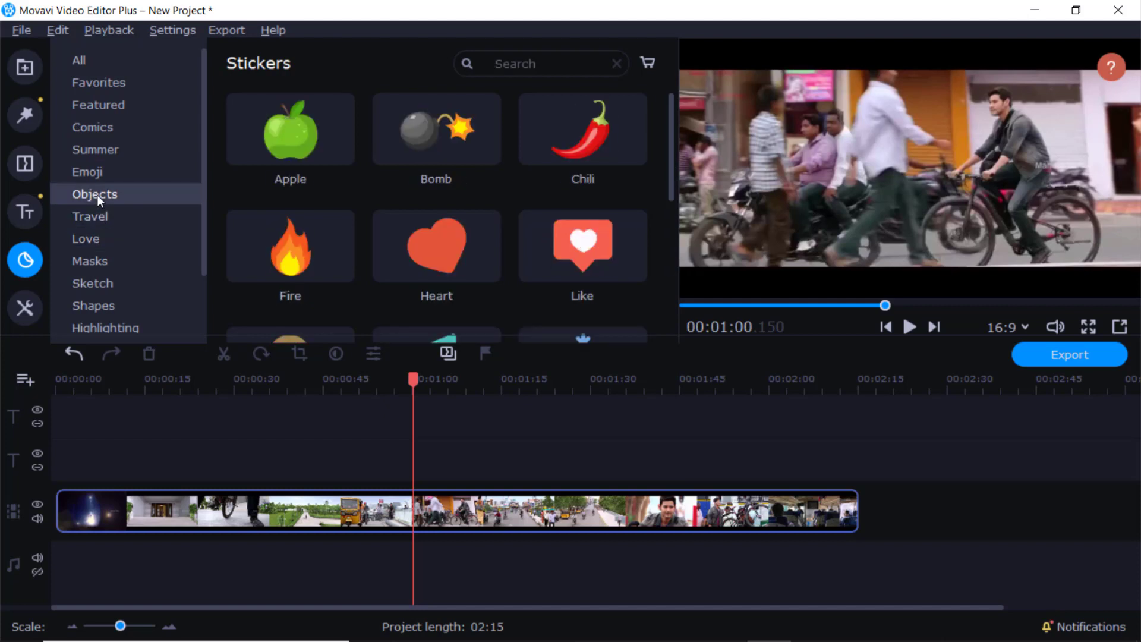
pyautogui.scroll(-1, 363, 201)
pyautogui.scroll(-1, 363, 201)
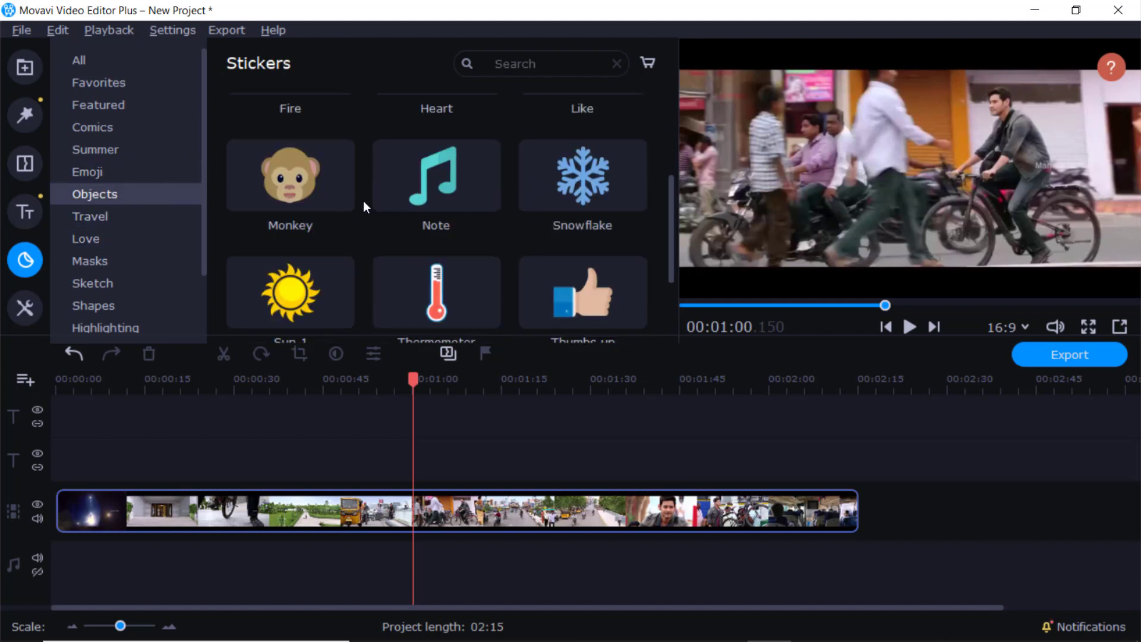
pyautogui.scroll(-1, 357, 212)
pyautogui.click(591, 179)
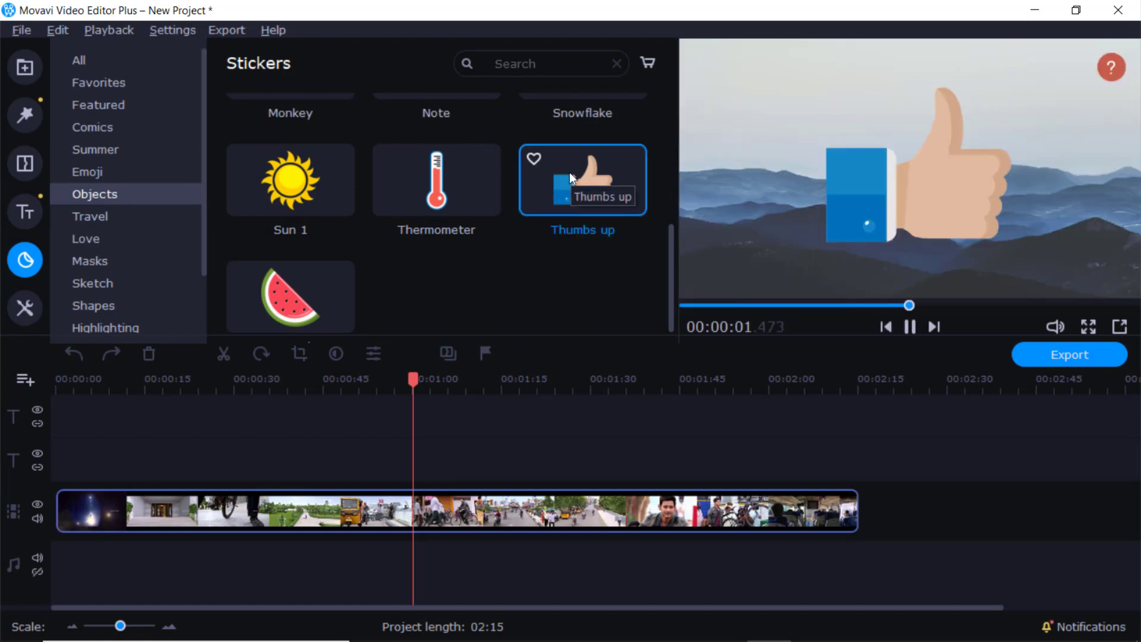
pyautogui.rightClick(567, 165)
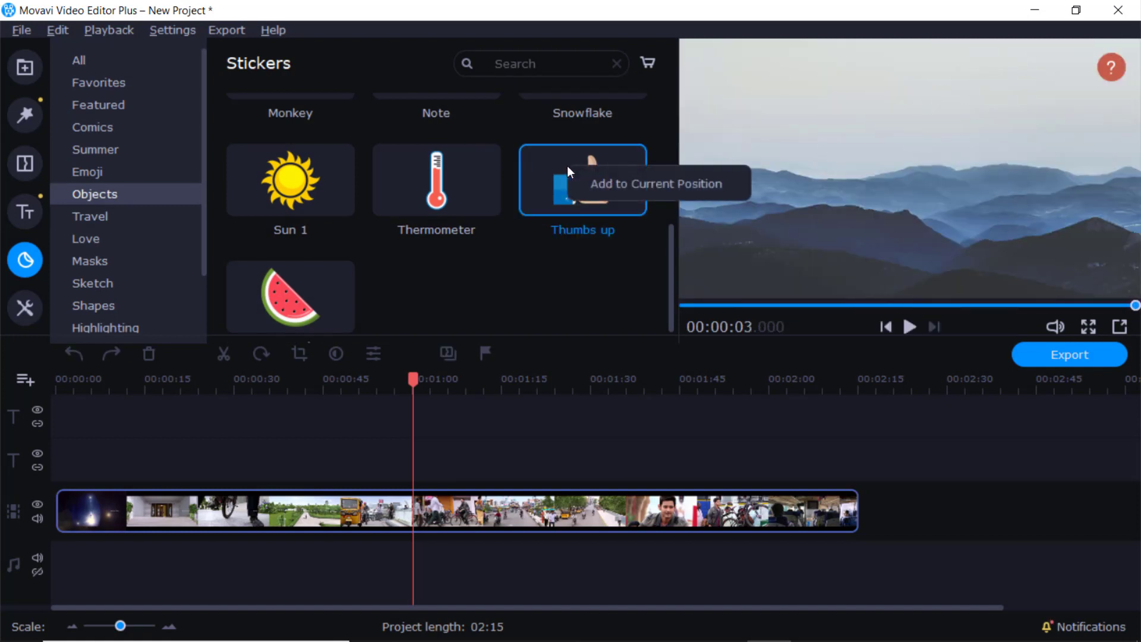
pyautogui.click(588, 182)
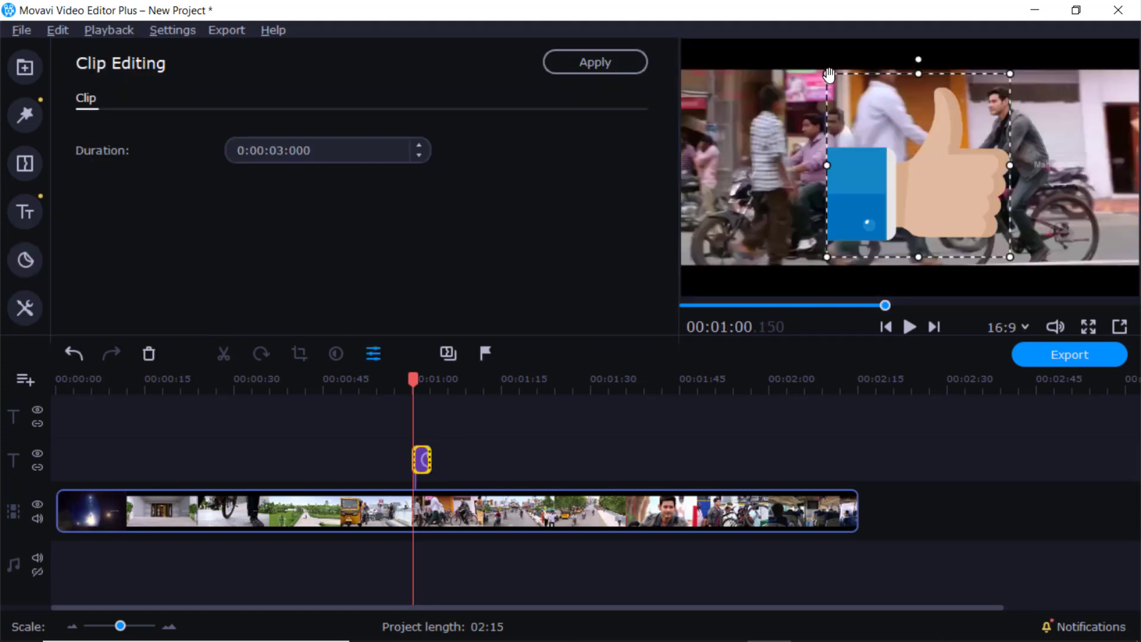
# Step: Reduce the thumbs-up sticker's height and move it to the lower-right part of the video frame
pyautogui.moveTo(826, 75); pyautogui.dragTo(773, 201)
pyautogui.moveTo(861, 182); pyautogui.dragTo(830, 182)
pyautogui.moveTo(948, 191); pyautogui.dragTo(1053, 190)
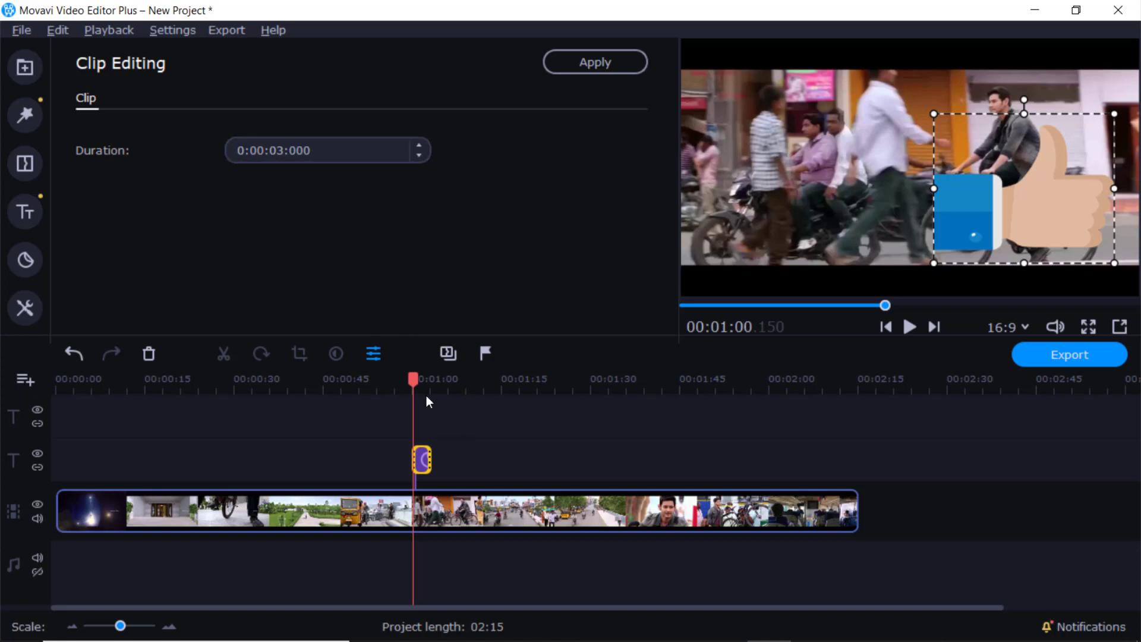
# Step: Delete the thumbs-up sticker from the title track
pyautogui.moveTo(465, 417); pyautogui.dragTo(323, 484)
pyautogui.press('Delete')
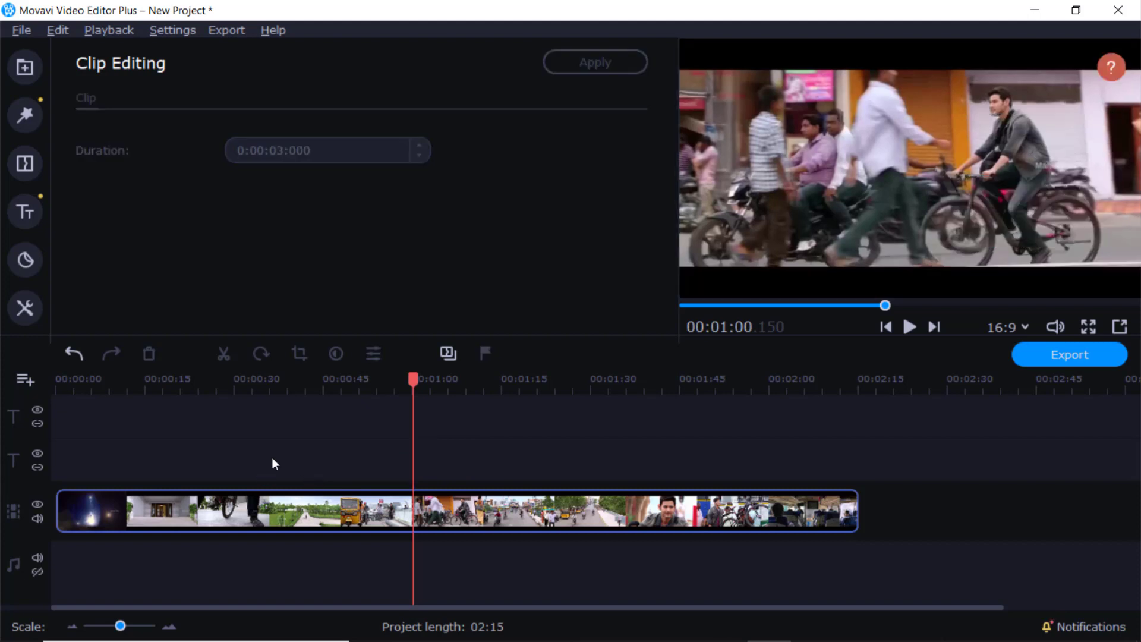
# Step: Add the :'D laughing sticker from the Emoji category to the title track at about 0:25
pyautogui.moveTo(413, 379); pyautogui.dragTo(193, 379)
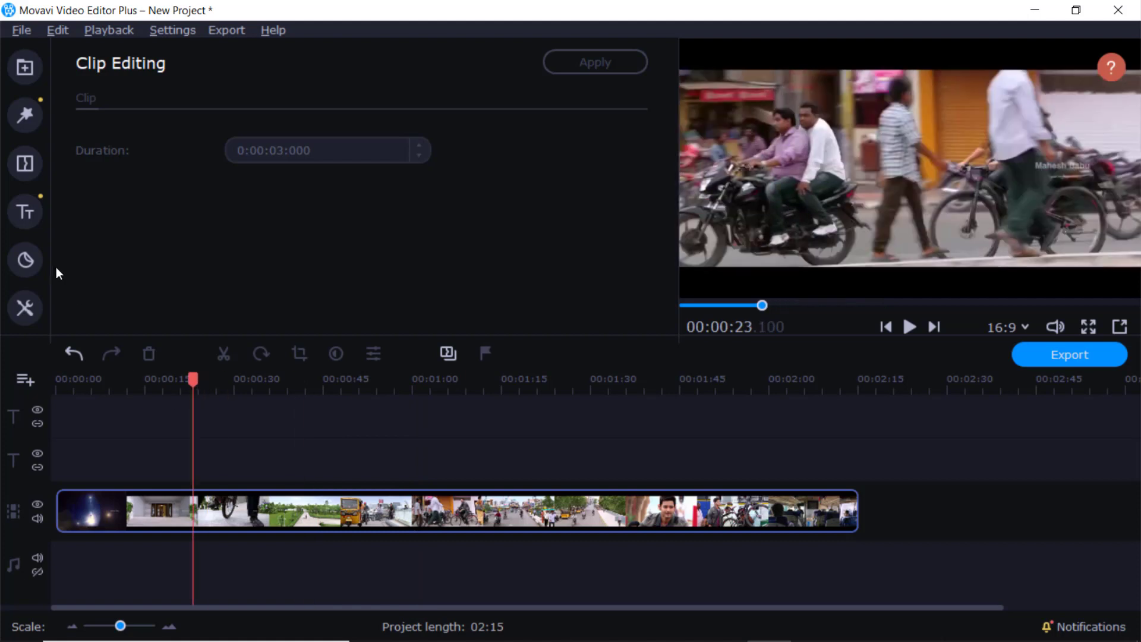
pyautogui.click(35, 259)
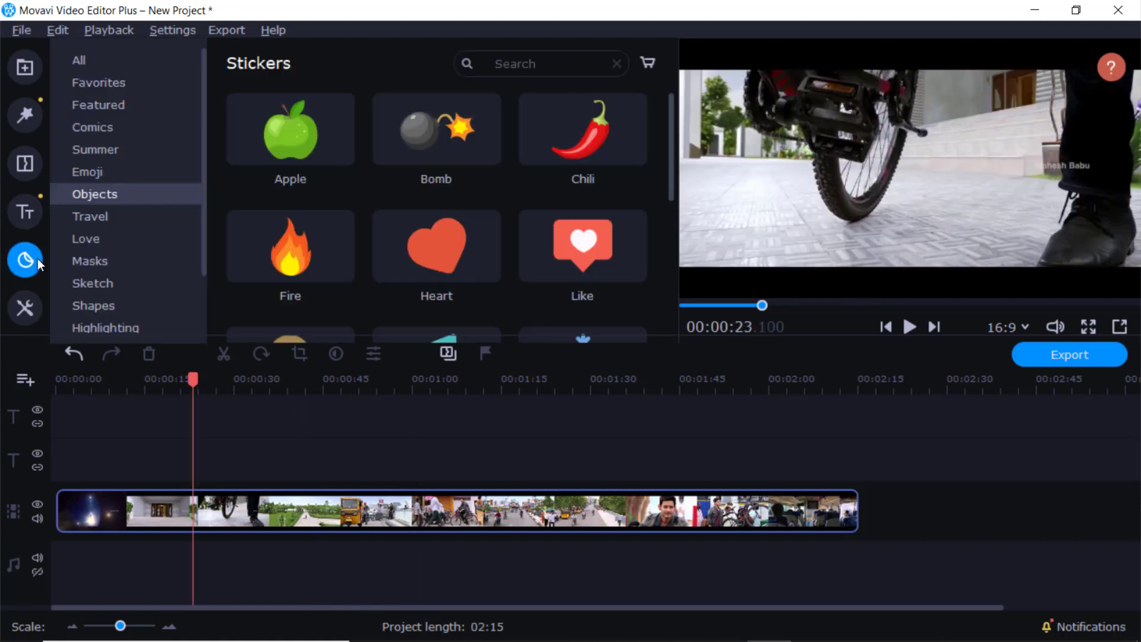
pyautogui.click(101, 172)
pyautogui.scroll(-2, 352, 238)
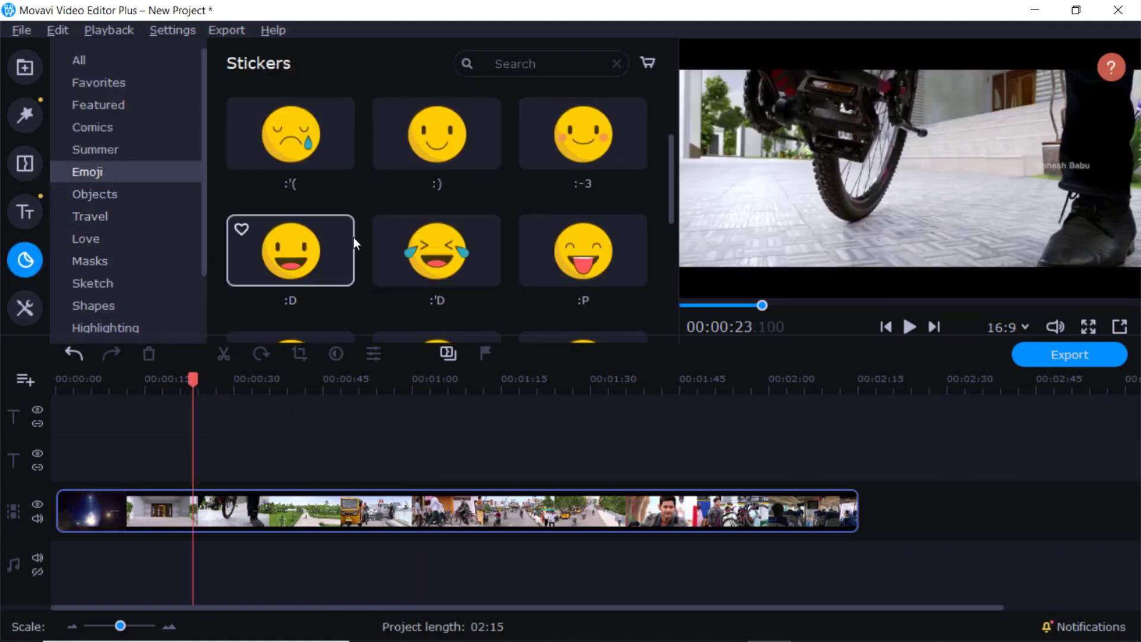
pyautogui.scroll(-1, 351, 239)
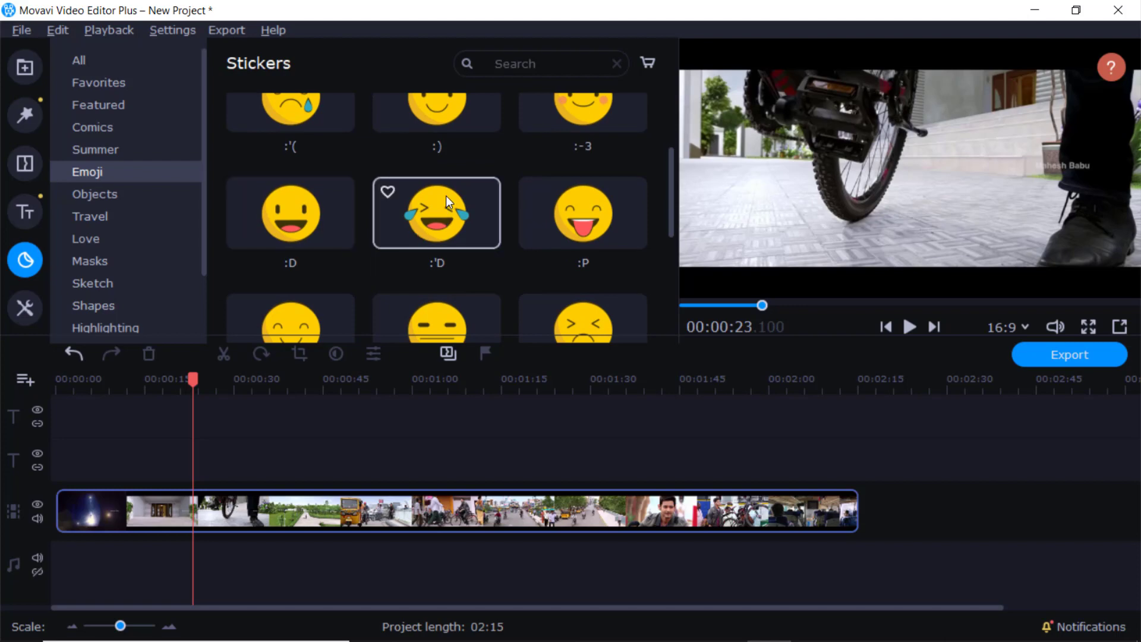
pyautogui.moveTo(438, 199); pyautogui.dragTo(202, 443)
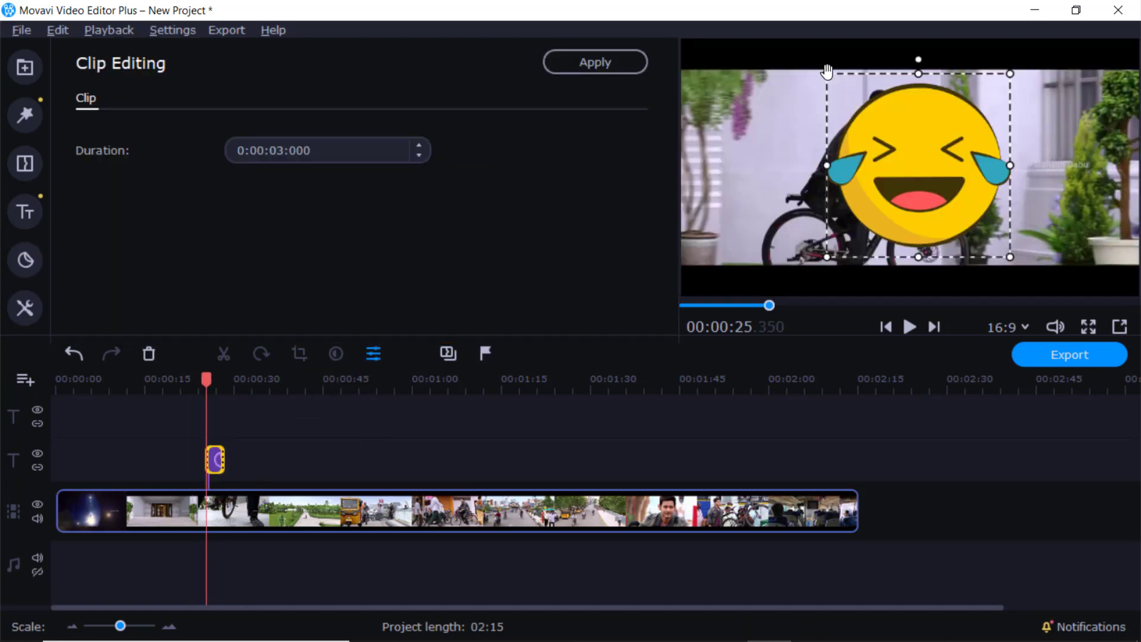
# Step: Shrink the laughing emoji into the lower-left corner of the video frame and briefly play back that section
pyautogui.moveTo(826, 72); pyautogui.dragTo(728, 227)
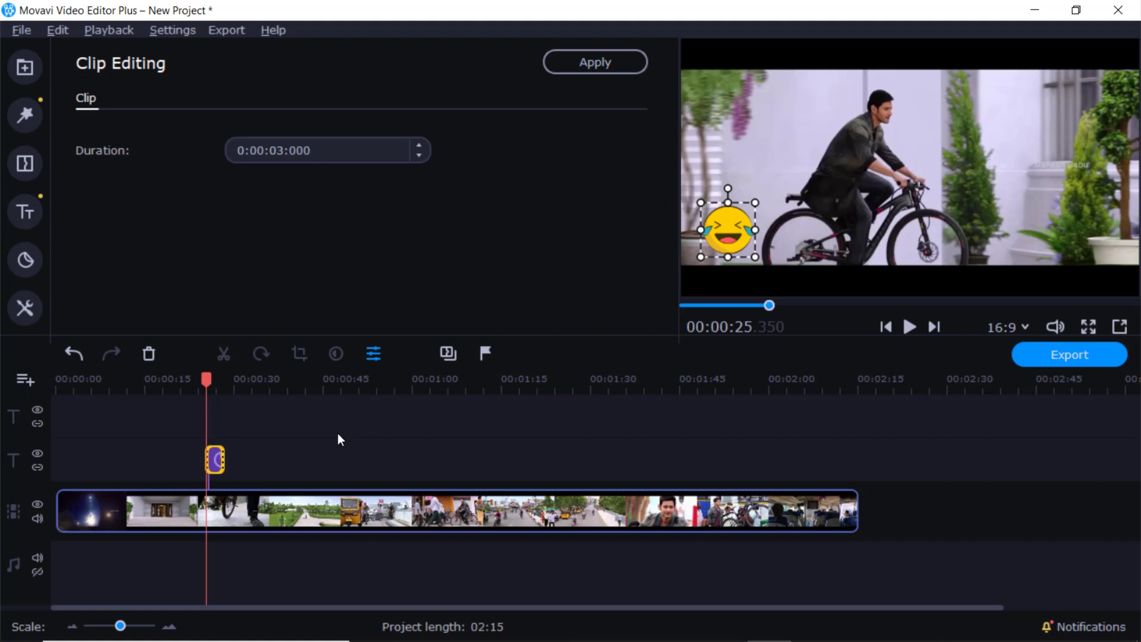
pyautogui.click(214, 460)
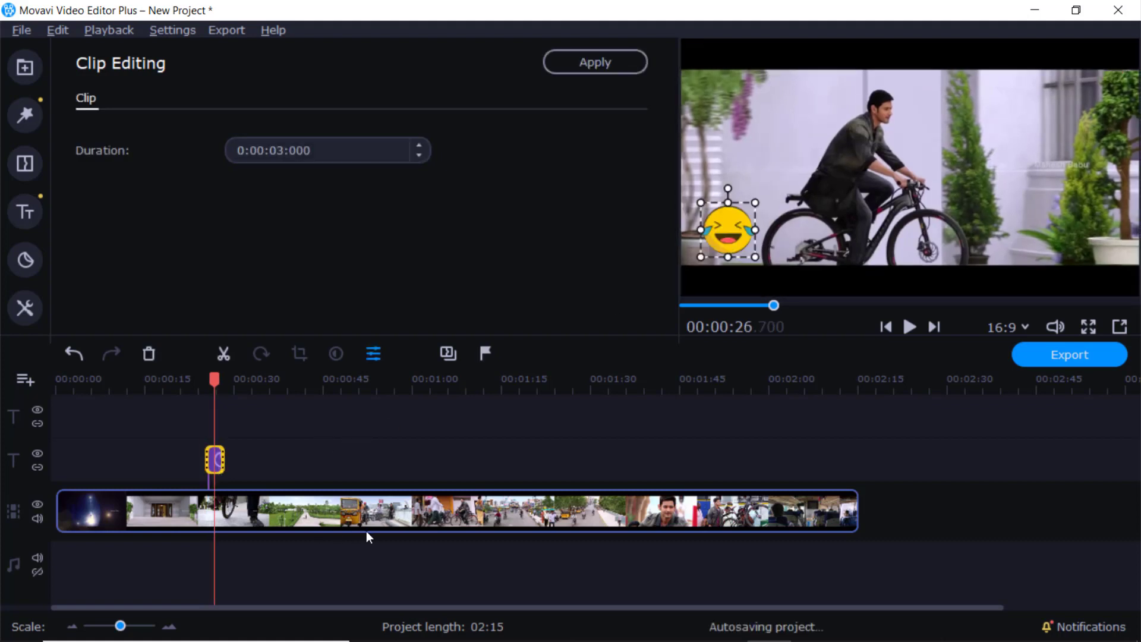
pyautogui.press('space')
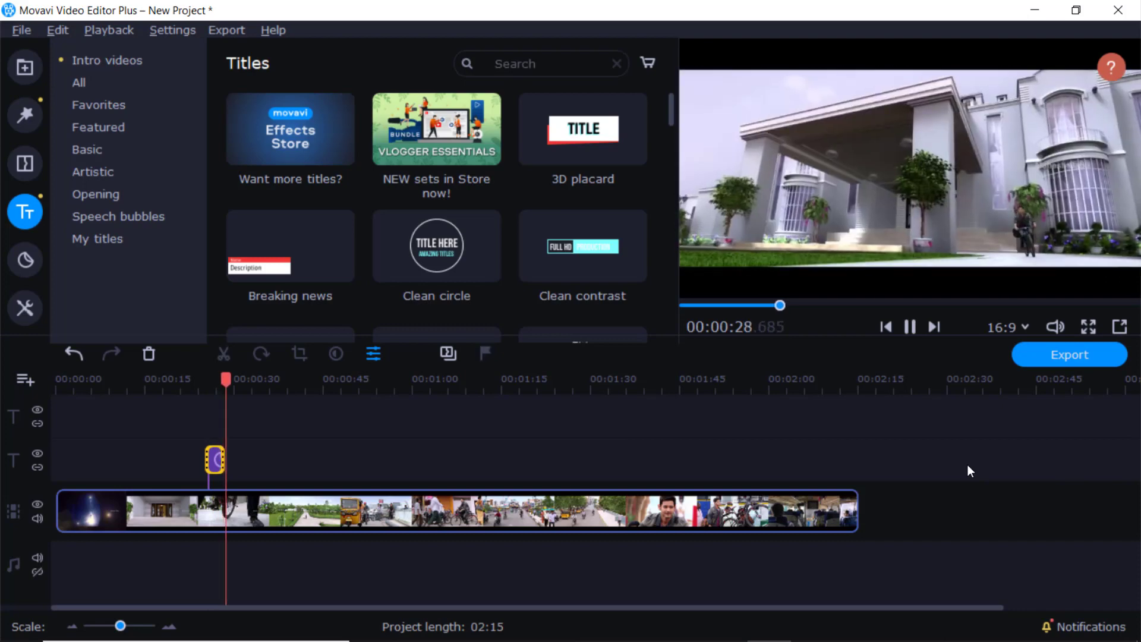
pyautogui.press('space')
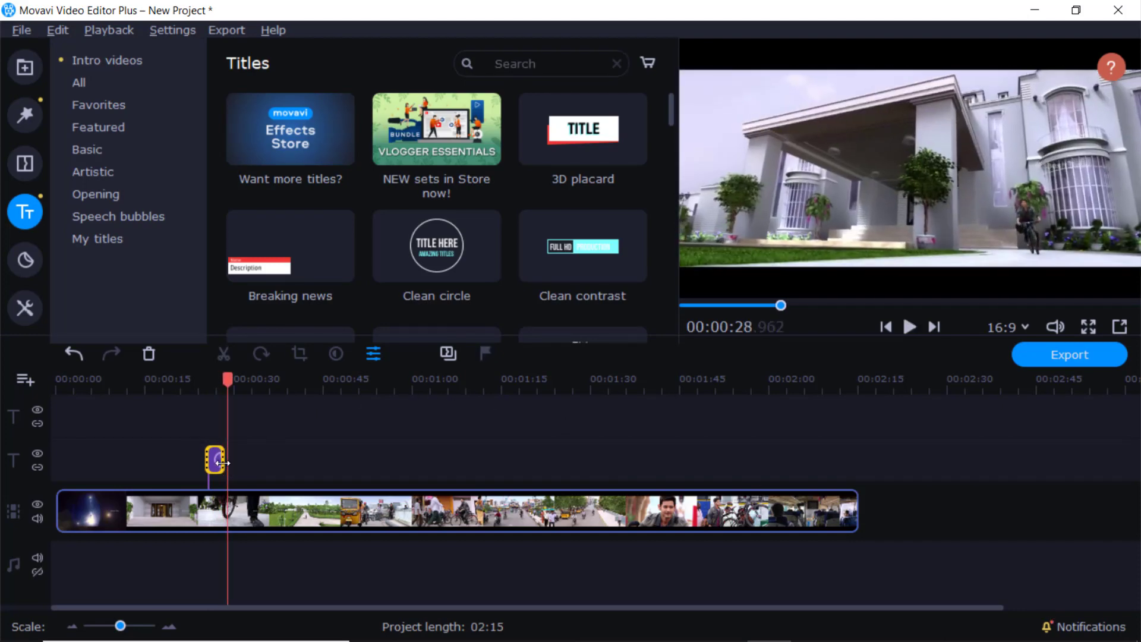
# Step: Stretch the :'D sticker clip to span the whole video, from 0:00 to about 2:15
pyautogui.moveTo(226, 461); pyautogui.dragTo(599, 467)
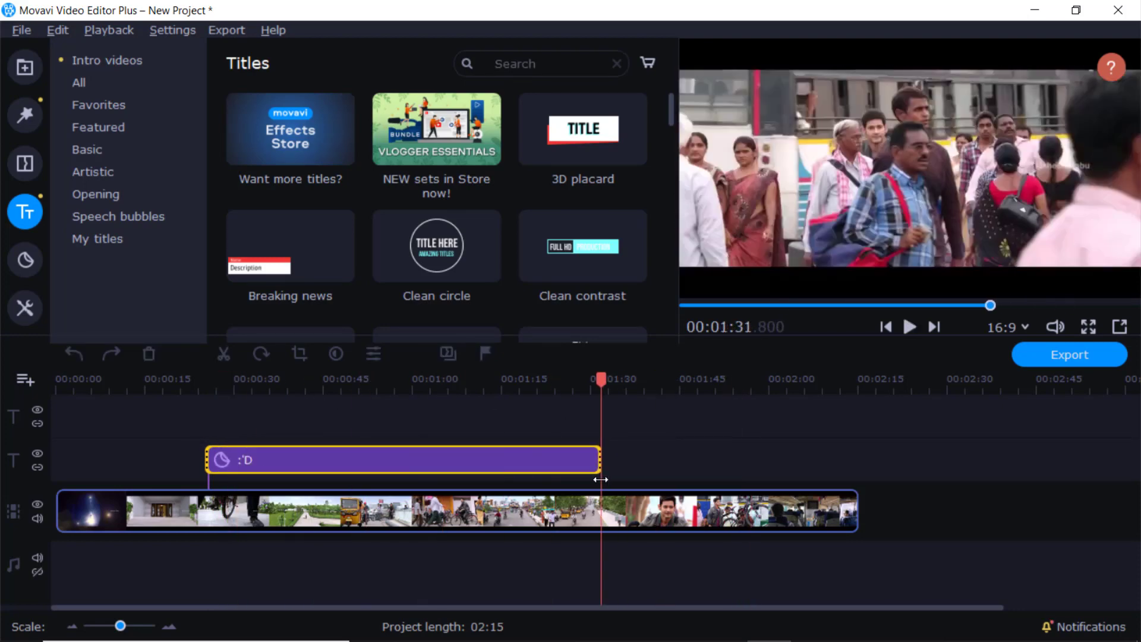
pyautogui.doubleClick(449, 459)
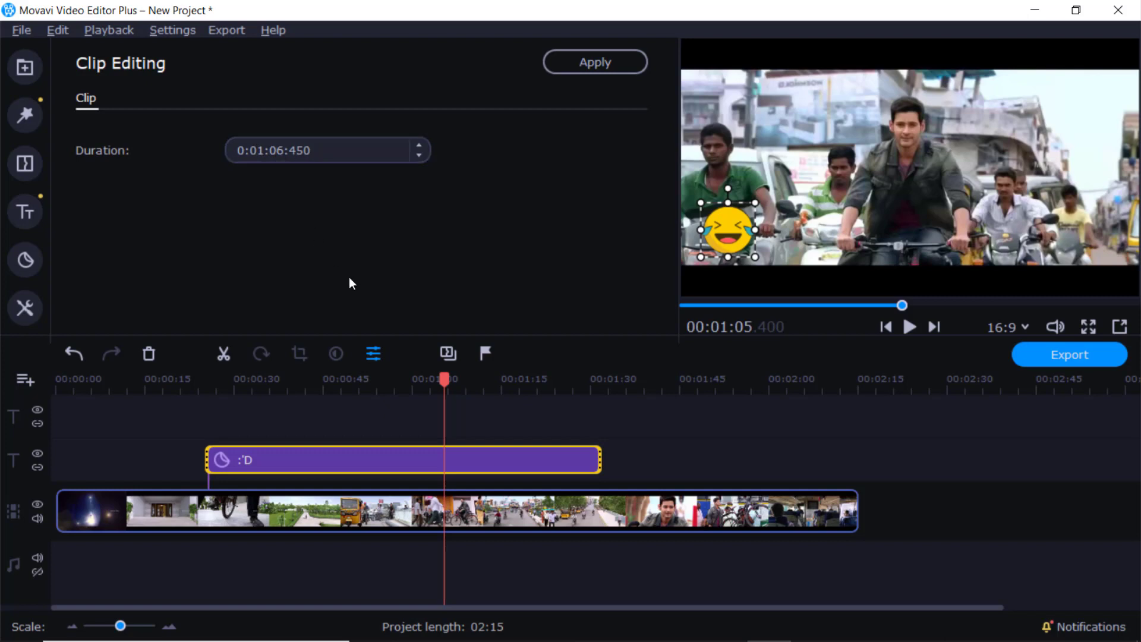
pyautogui.click(240, 391)
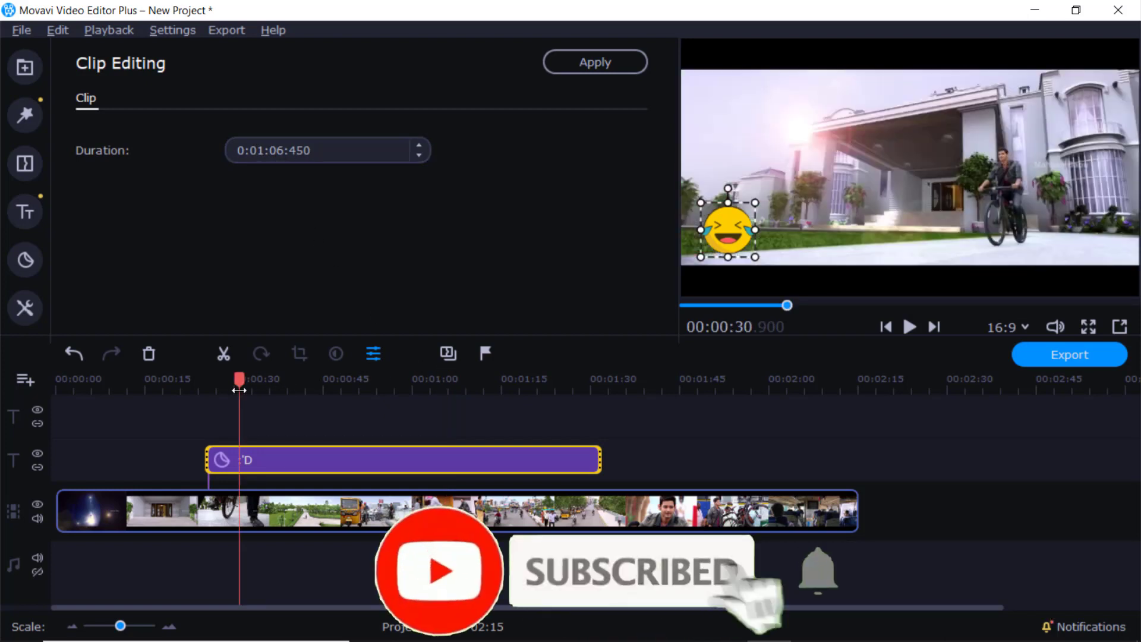
pyautogui.click(208, 390)
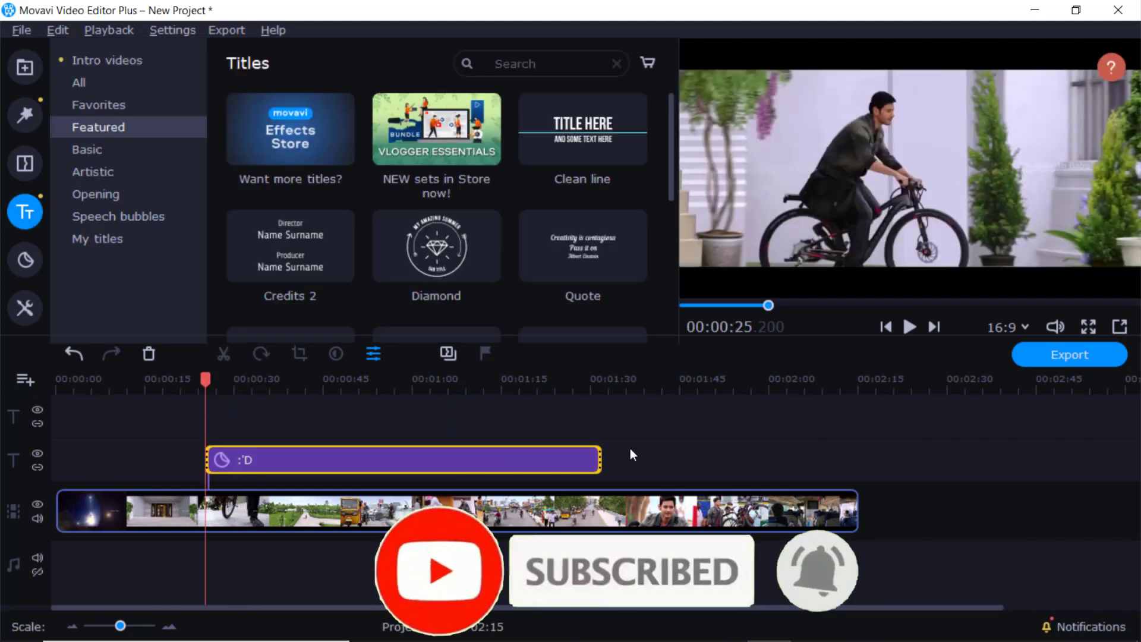
pyautogui.moveTo(599, 460); pyautogui.dragTo(860, 460)
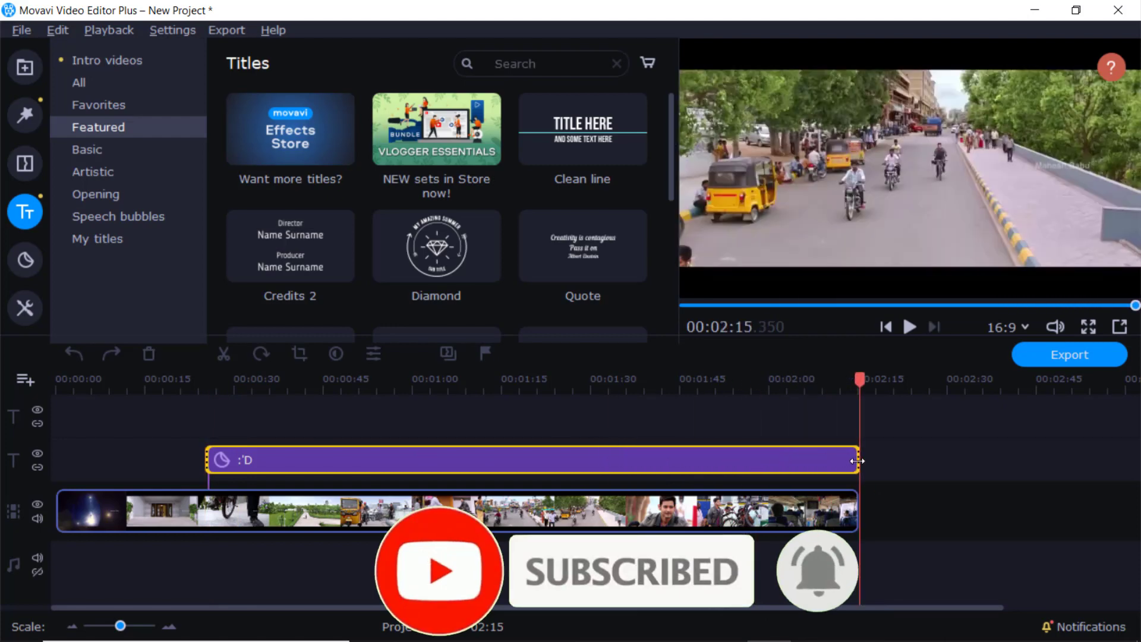
pyautogui.moveTo(207, 454); pyautogui.dragTo(57, 456)
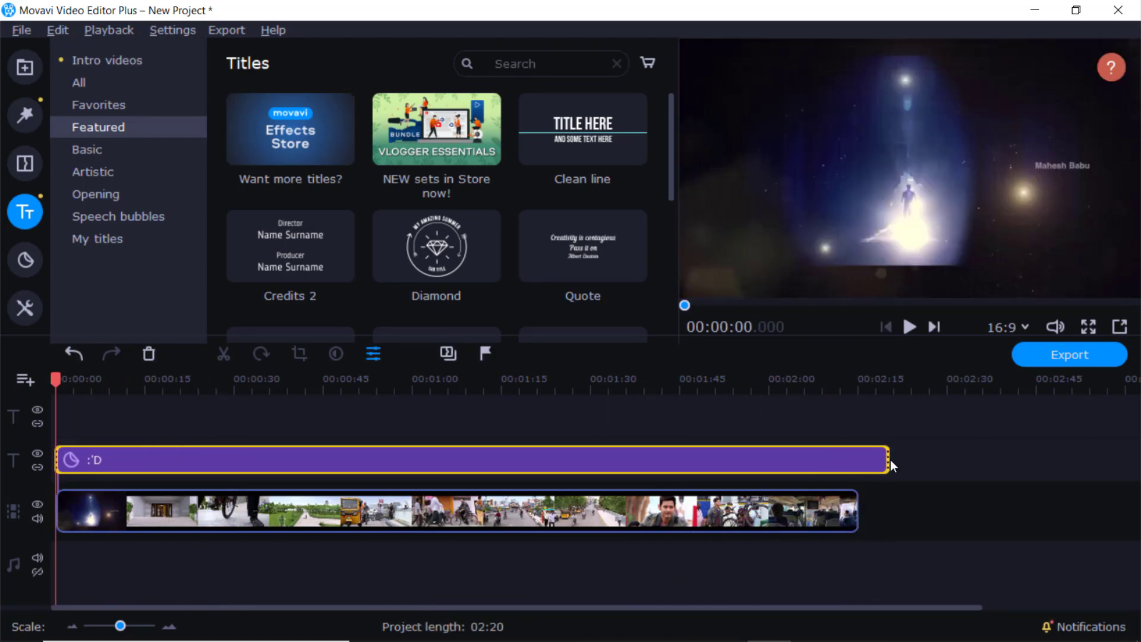
pyautogui.moveTo(889, 459); pyautogui.dragTo(859, 459)
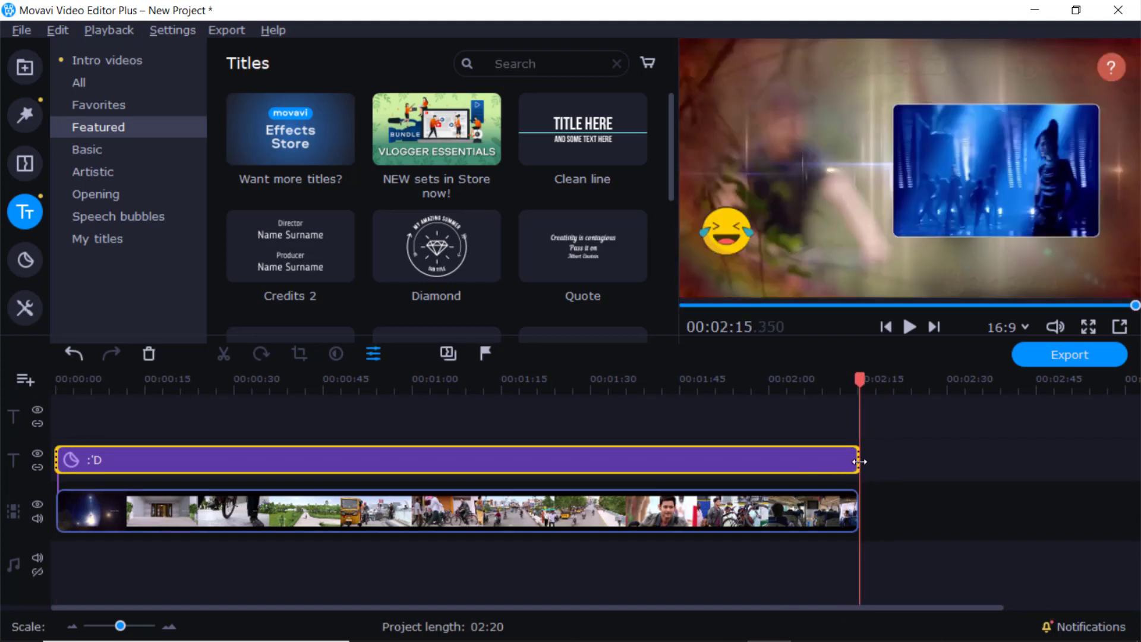
# Step: Play back the first few seconds from the start of the project to check the sticker
pyautogui.moveTo(856, 380); pyautogui.dragTo(55, 383)
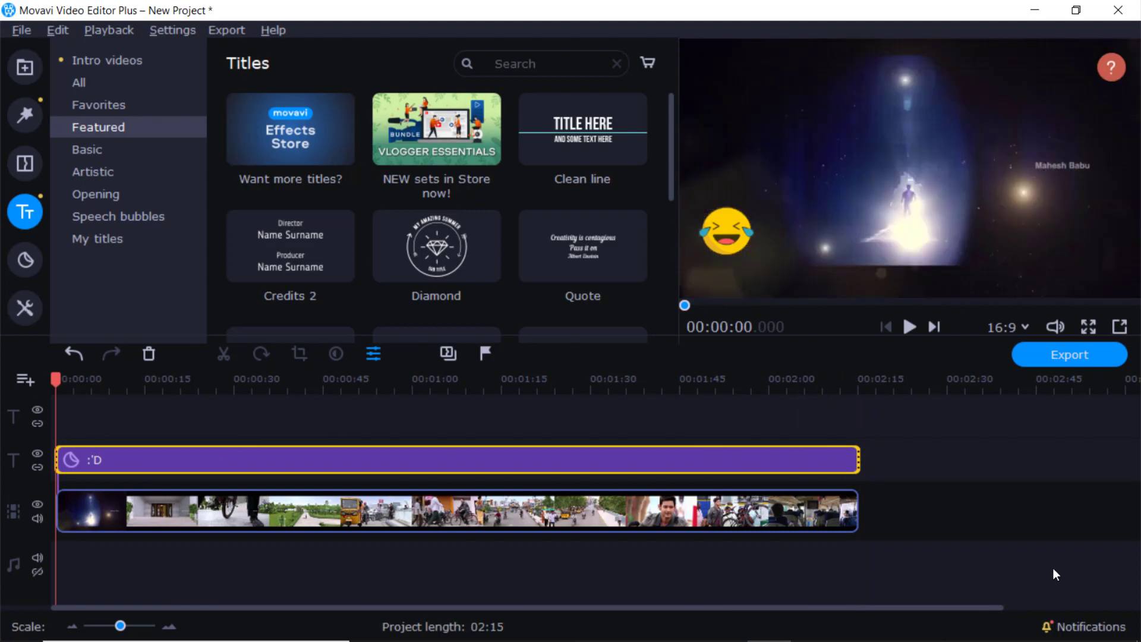
pyautogui.press('space')
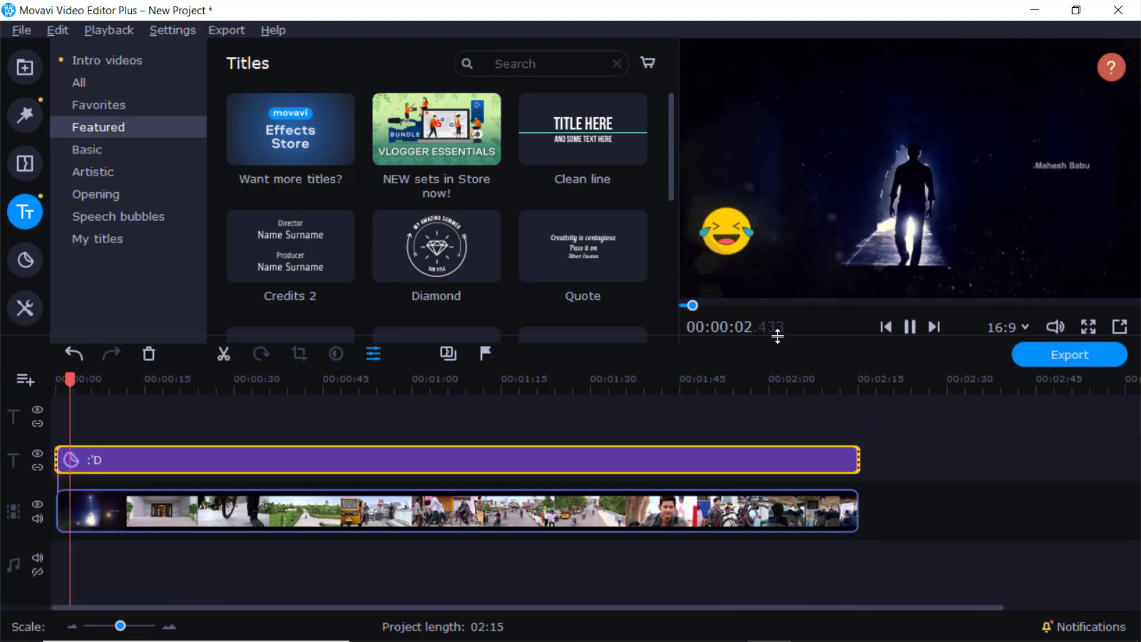
pyautogui.press('space')
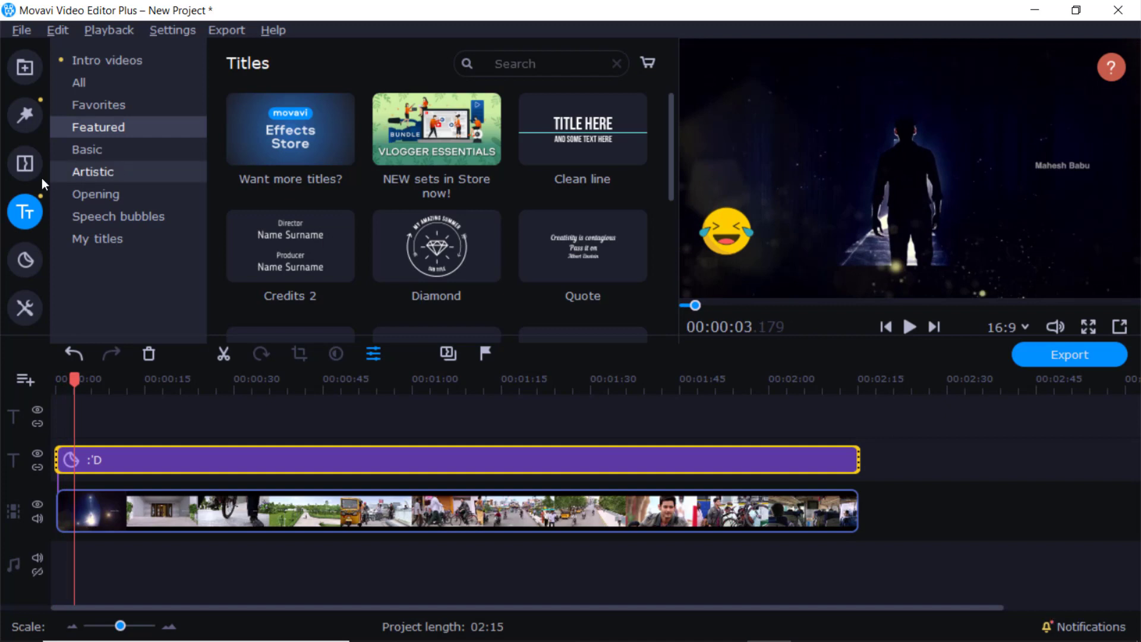
# Step: Look through the Emoji, Summer, Comics, Featured, Arrows and Highlighting categories of the sticker collection
pyautogui.click(25, 260)
pyautogui.scroll(-5, 422, 216)
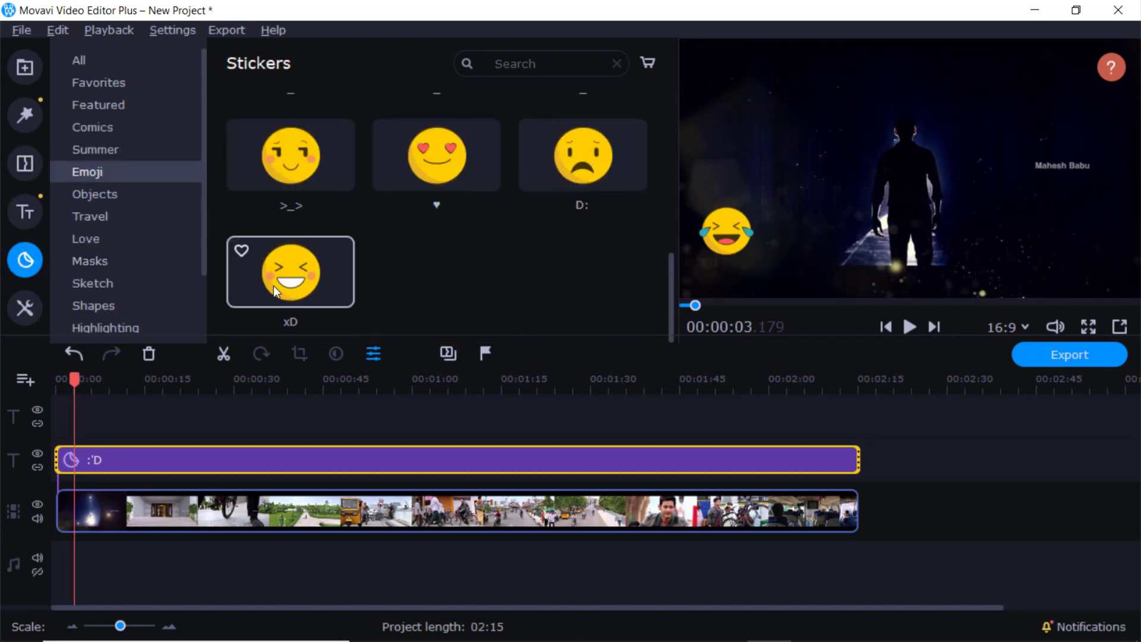
pyautogui.click(103, 149)
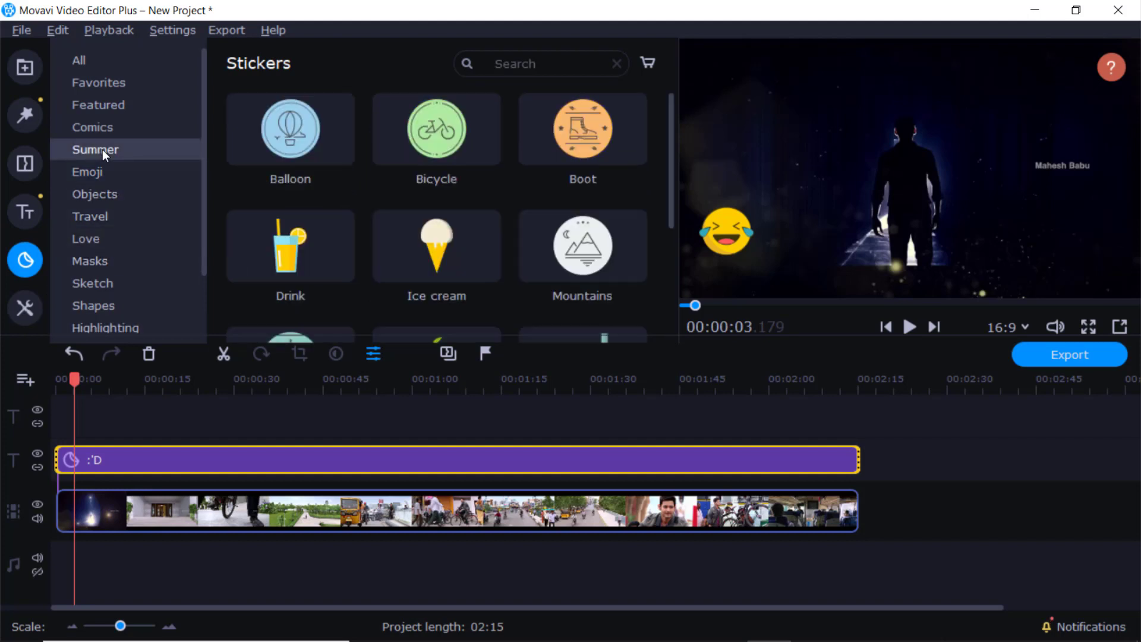
pyautogui.click(99, 127)
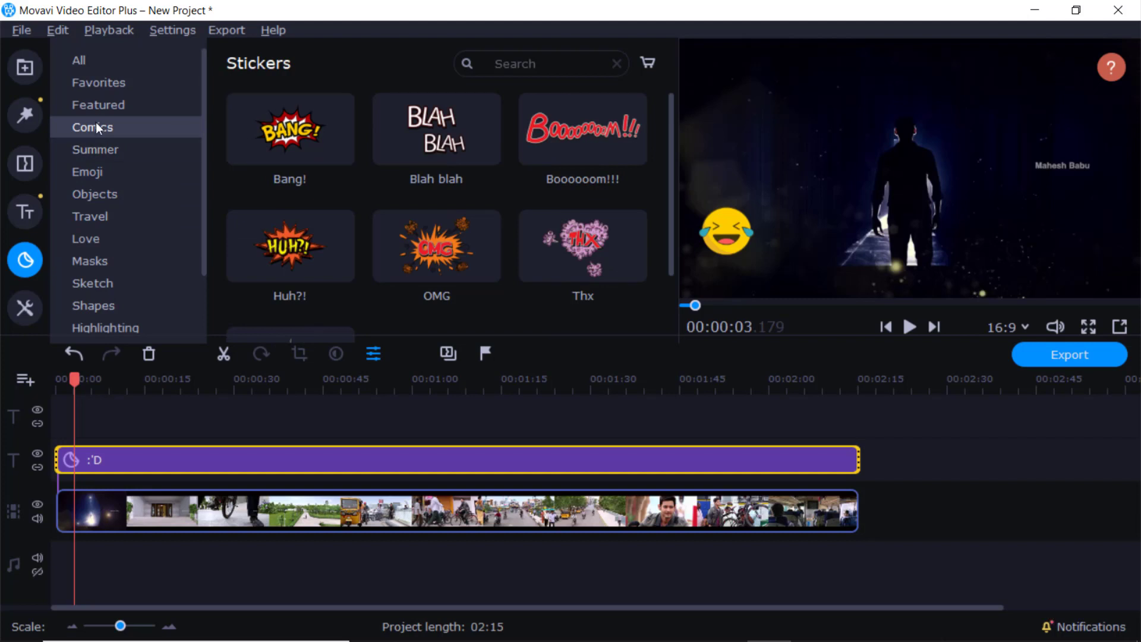
pyautogui.click(95, 104)
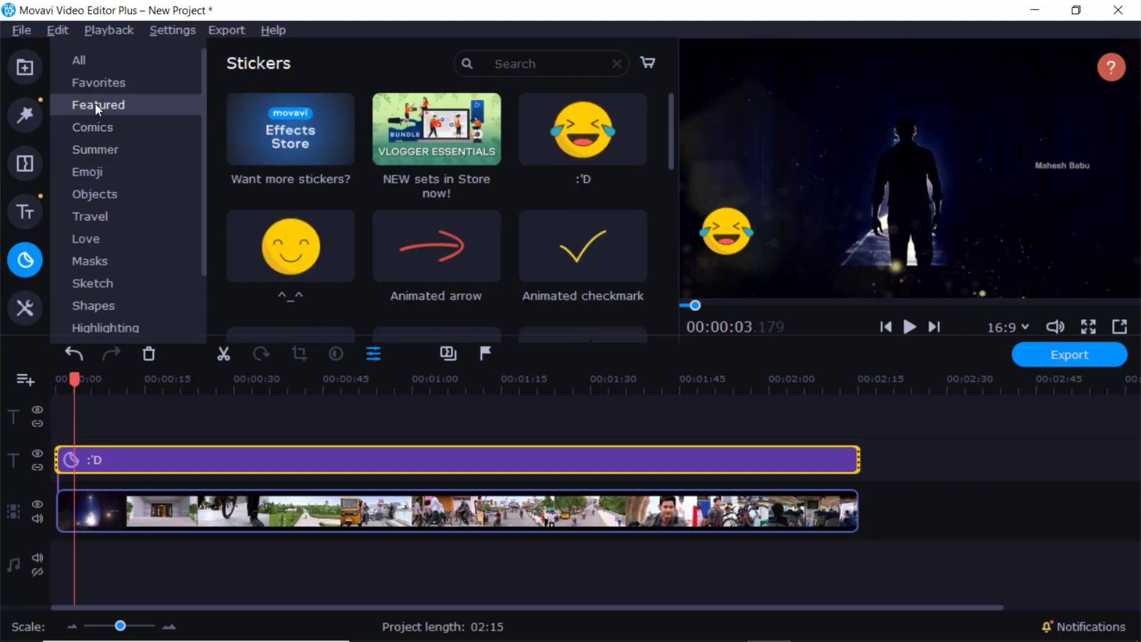
pyautogui.scroll(-3, 98, 154)
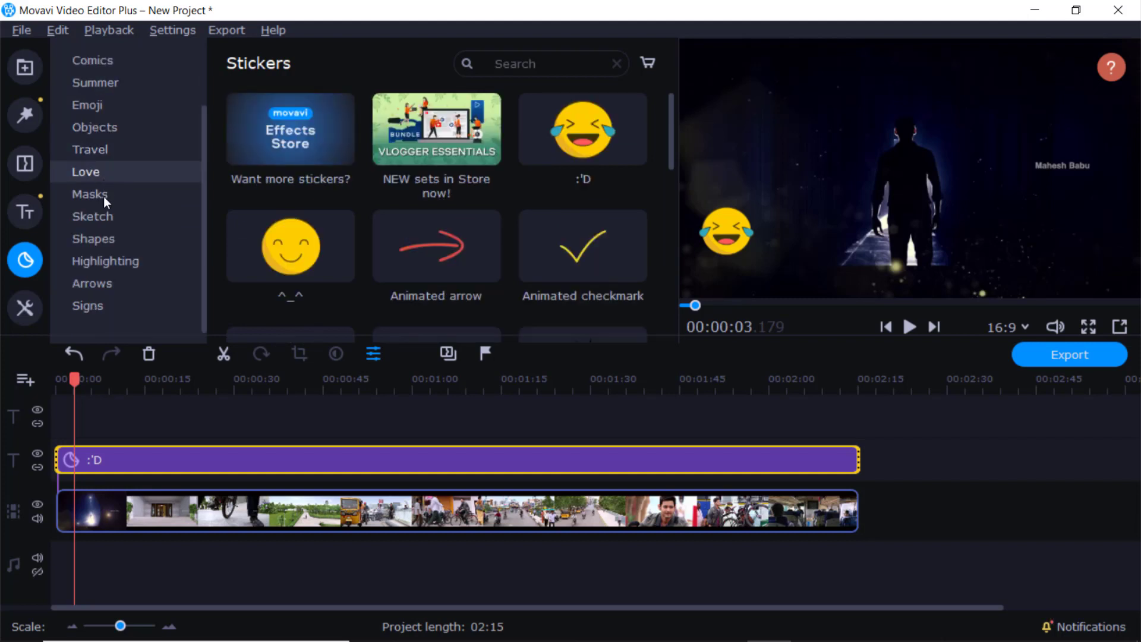
pyautogui.click(98, 284)
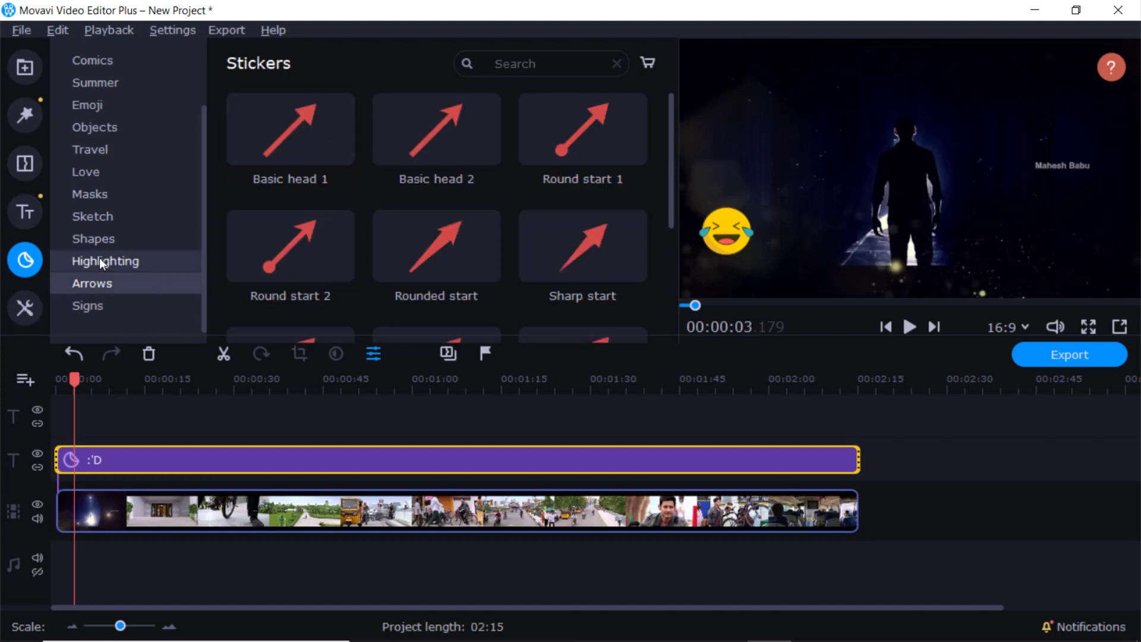
pyautogui.click(102, 263)
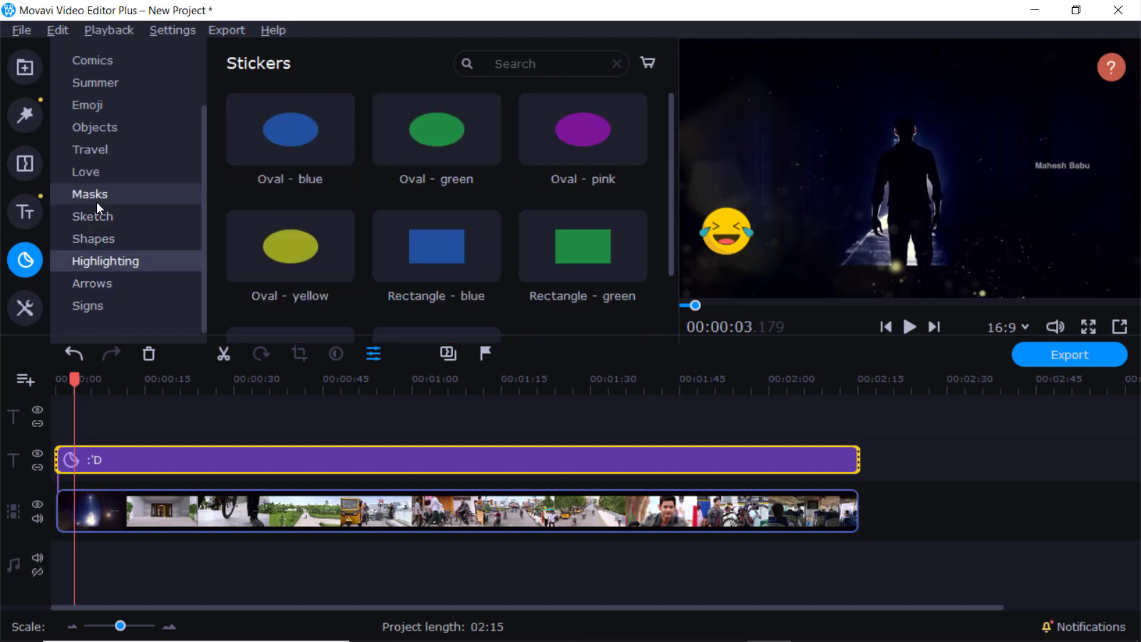
pyautogui.scroll(3, 92, 229)
pyautogui.scroll(-3, 97, 282)
# Step: Preview the No, Info, Exclamation mark and Cross stickers from the Signs category
pyautogui.click(94, 303)
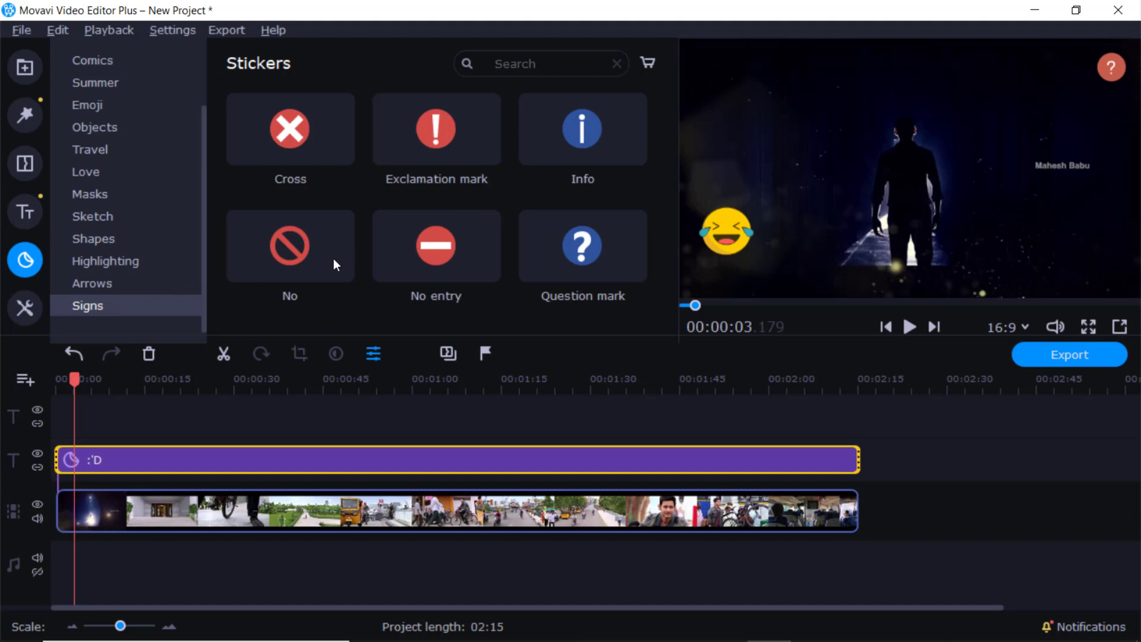
pyautogui.click(319, 303)
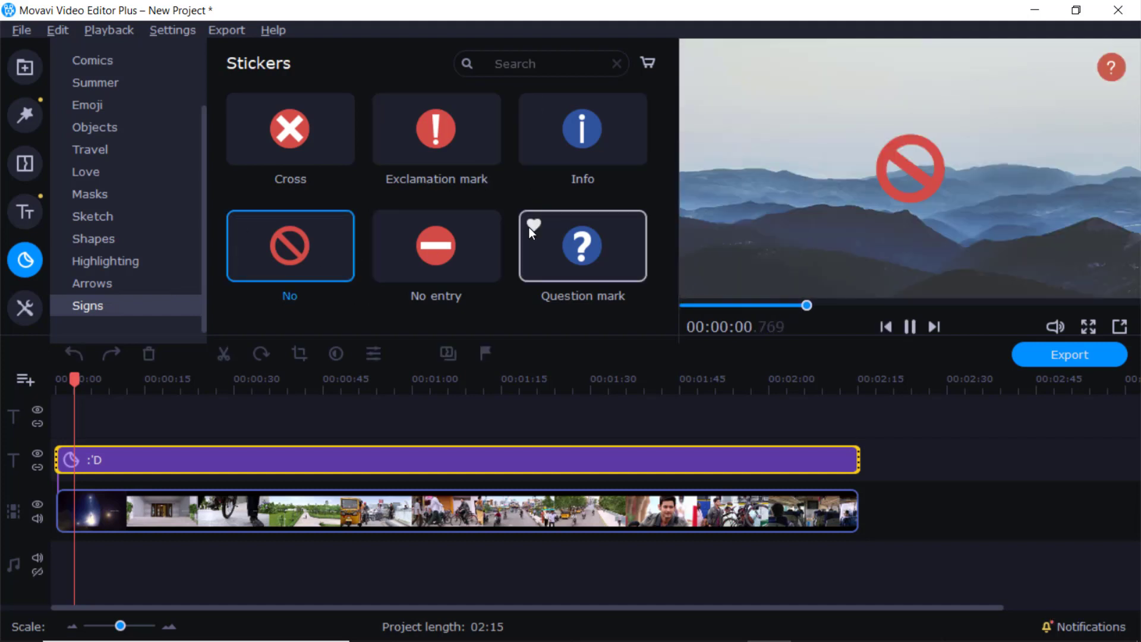
pyautogui.click(581, 134)
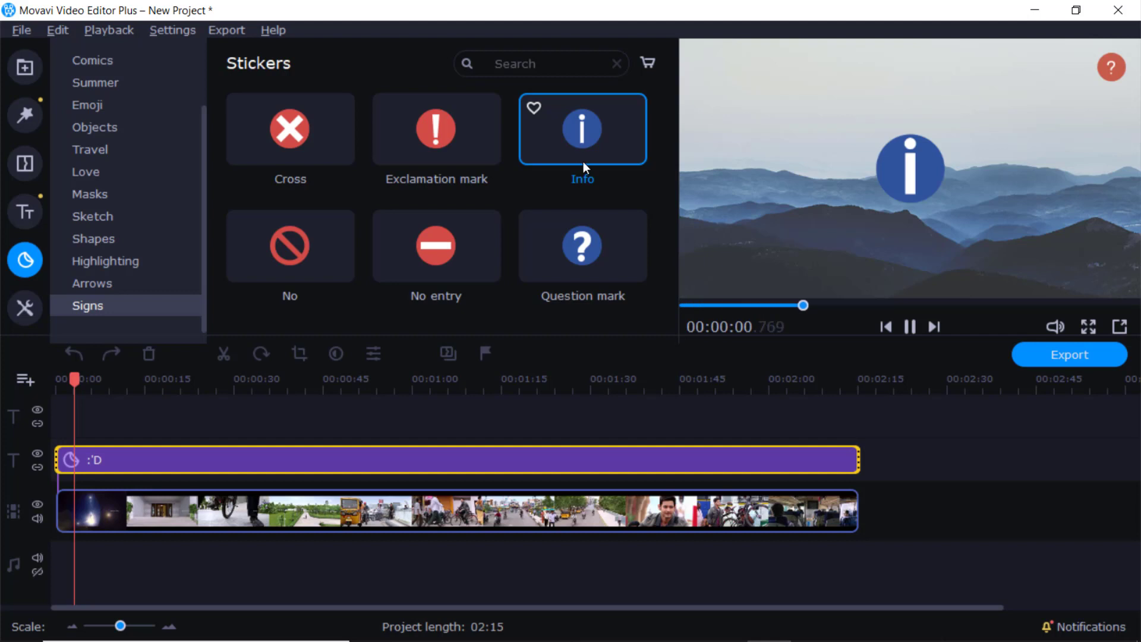
pyautogui.click(414, 122)
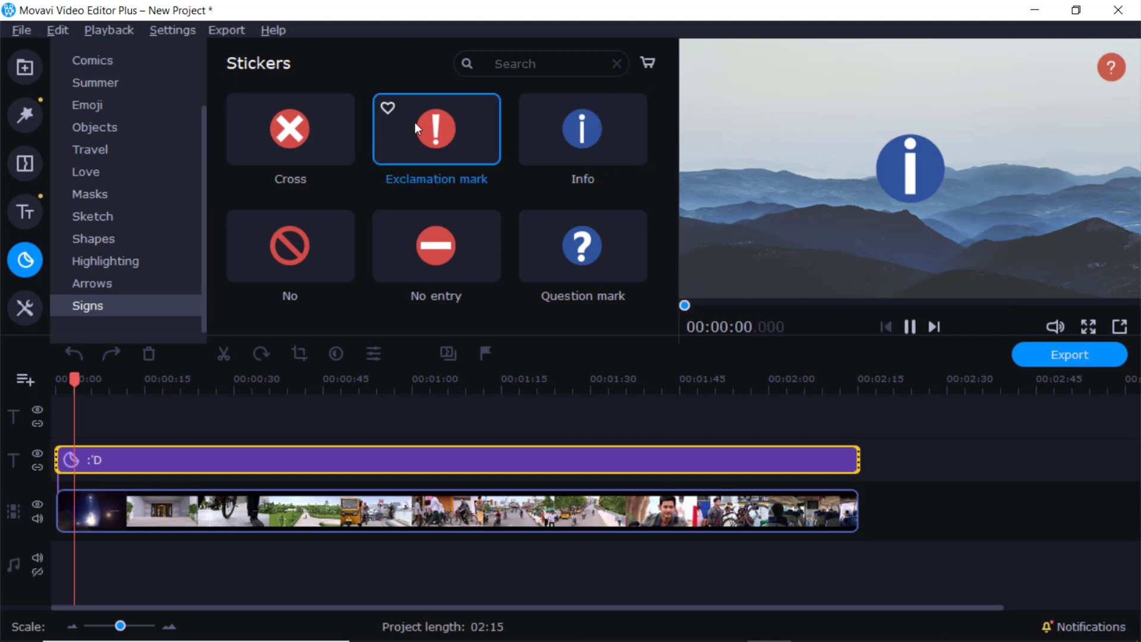
pyautogui.click(301, 124)
# Step: Add the Sun 1 sticker from the Objects category to the upper title track at about 0:18
pyautogui.click(116, 127)
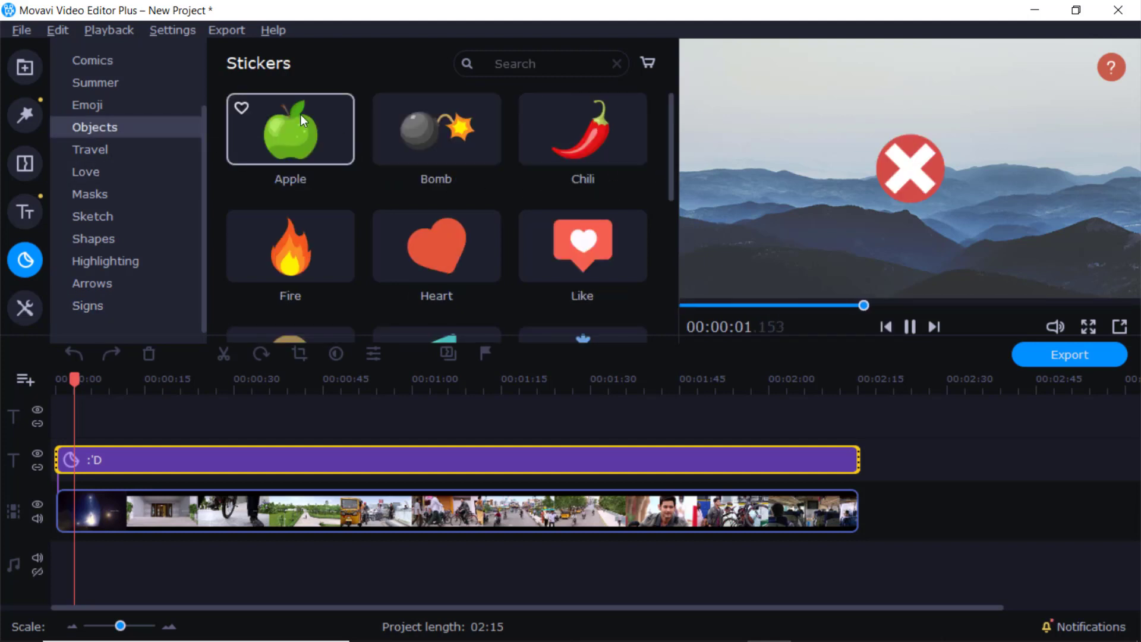
pyautogui.scroll(-5, 315, 166)
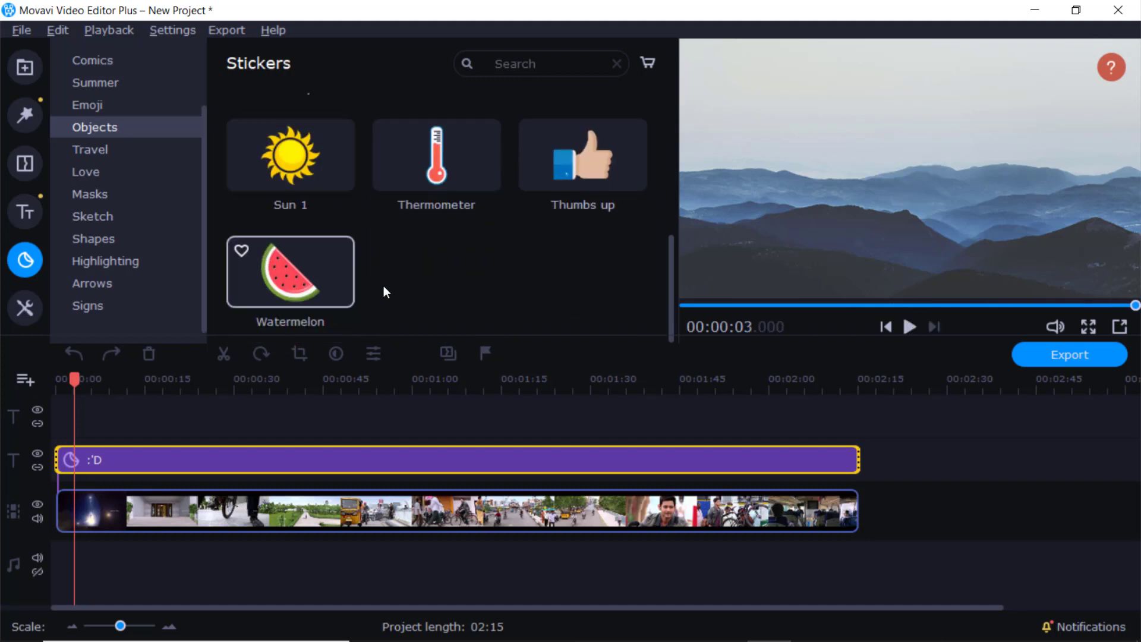
pyautogui.scroll(1, 337, 267)
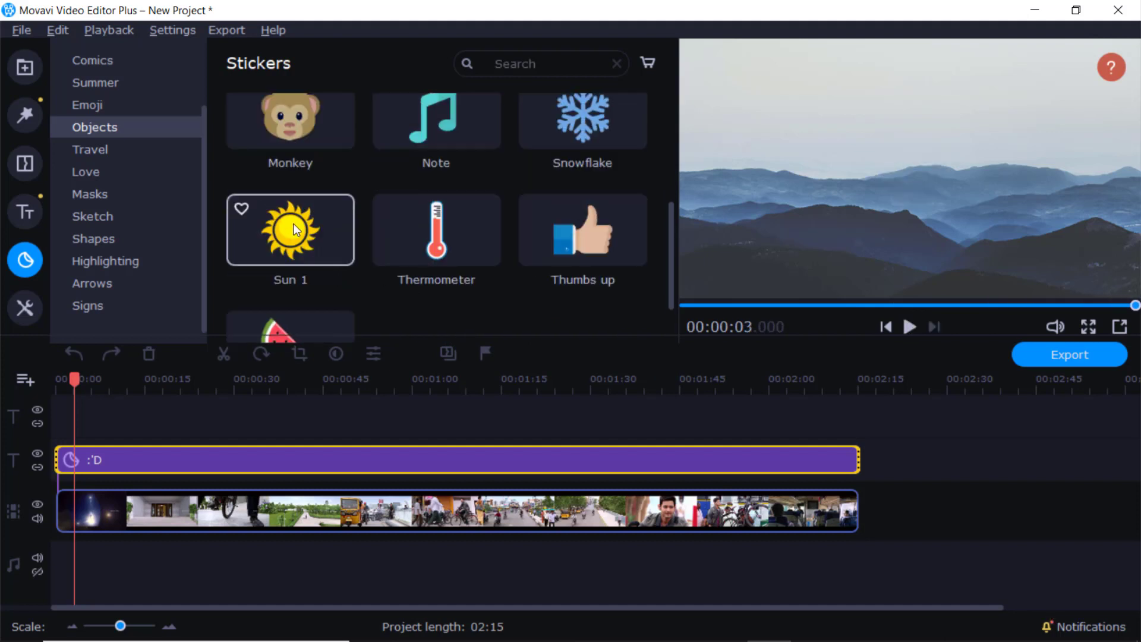
pyautogui.moveTo(296, 230); pyautogui.dragTo(166, 415)
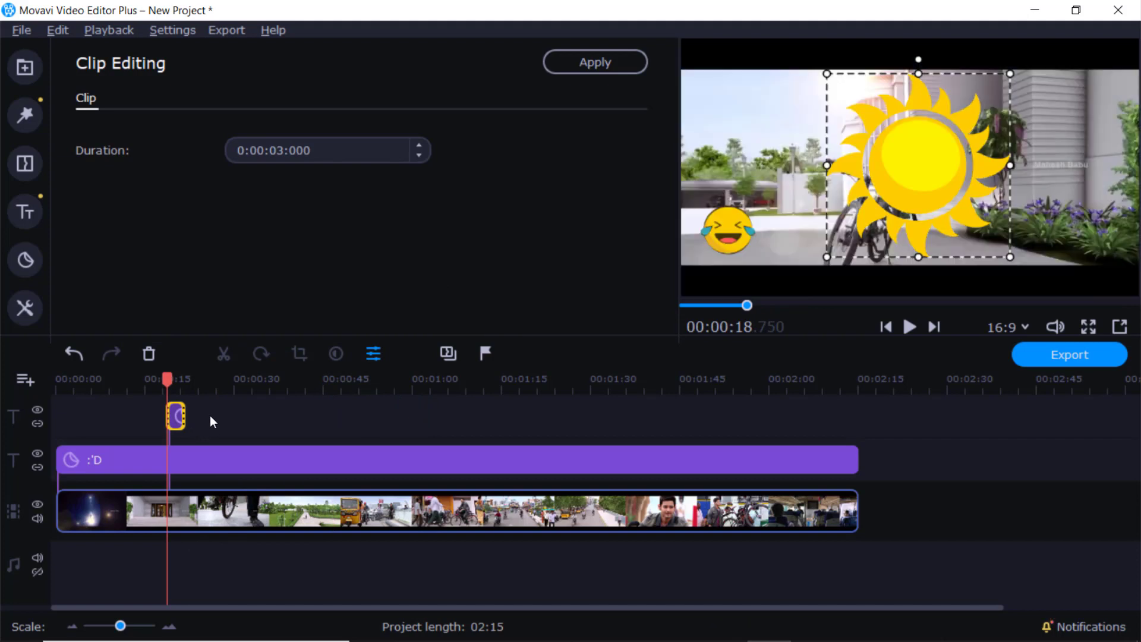
# Step: Shrink the sun sticker into the upper middle of the video frame and extend its clip to about 0:58
pyautogui.moveTo(827, 73); pyautogui.dragTo(939, 154)
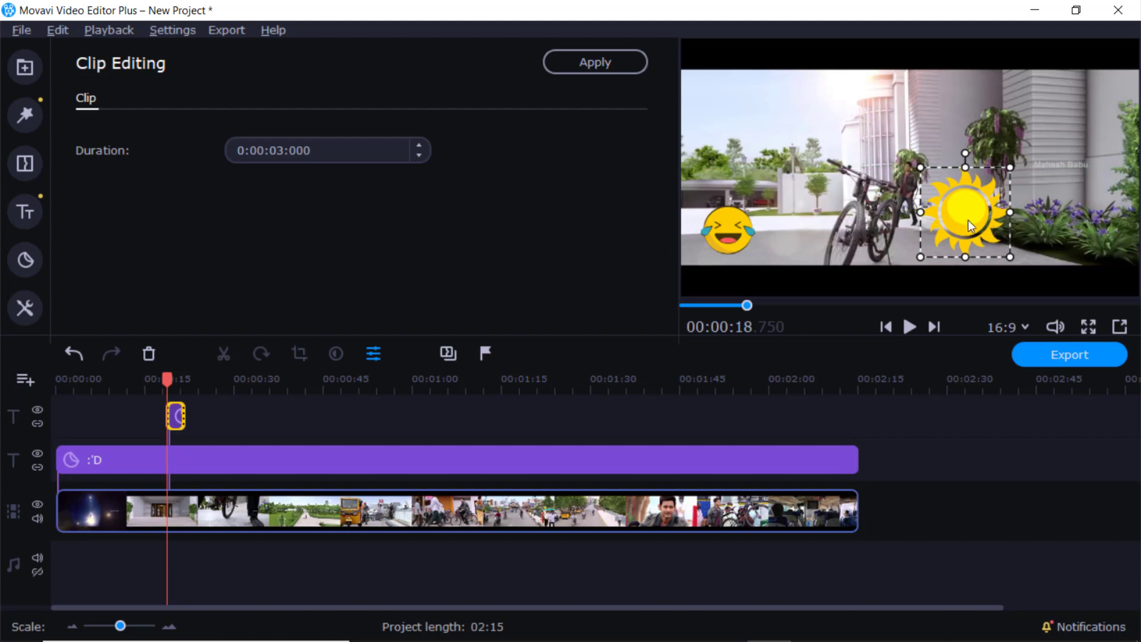
pyautogui.moveTo(967, 220); pyautogui.dragTo(904, 120)
pyautogui.moveTo(184, 419); pyautogui.dragTo(401, 423)
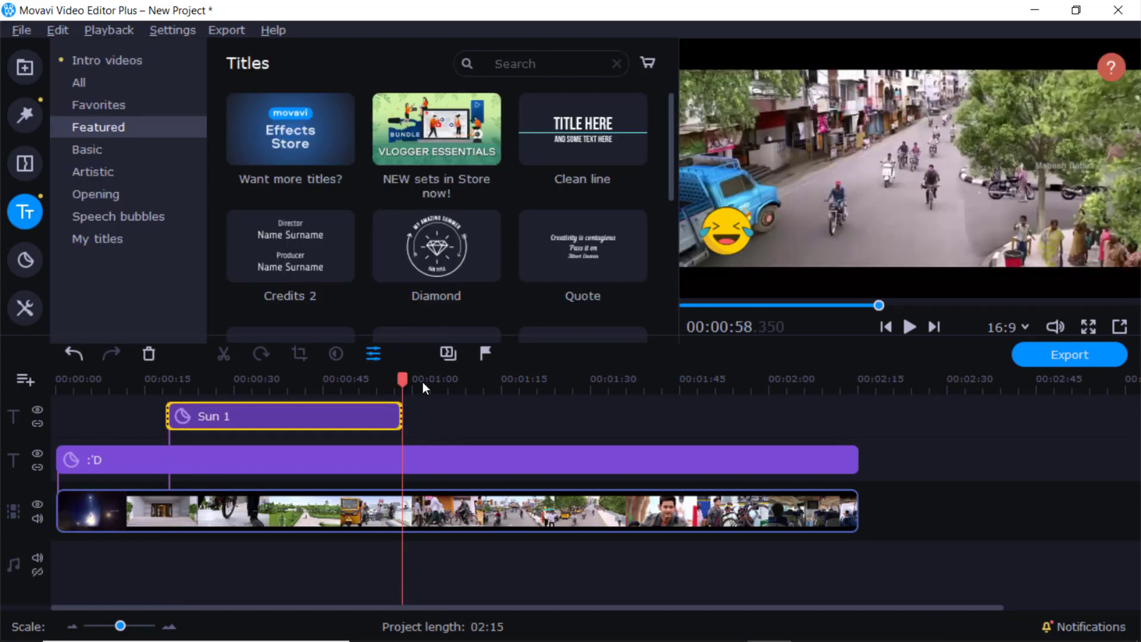
# Step: Check the sun sticker at about 0:39 and reposition it in the lower-right corner of the video frame
pyautogui.moveTo(404, 377); pyautogui.dragTo(288, 370)
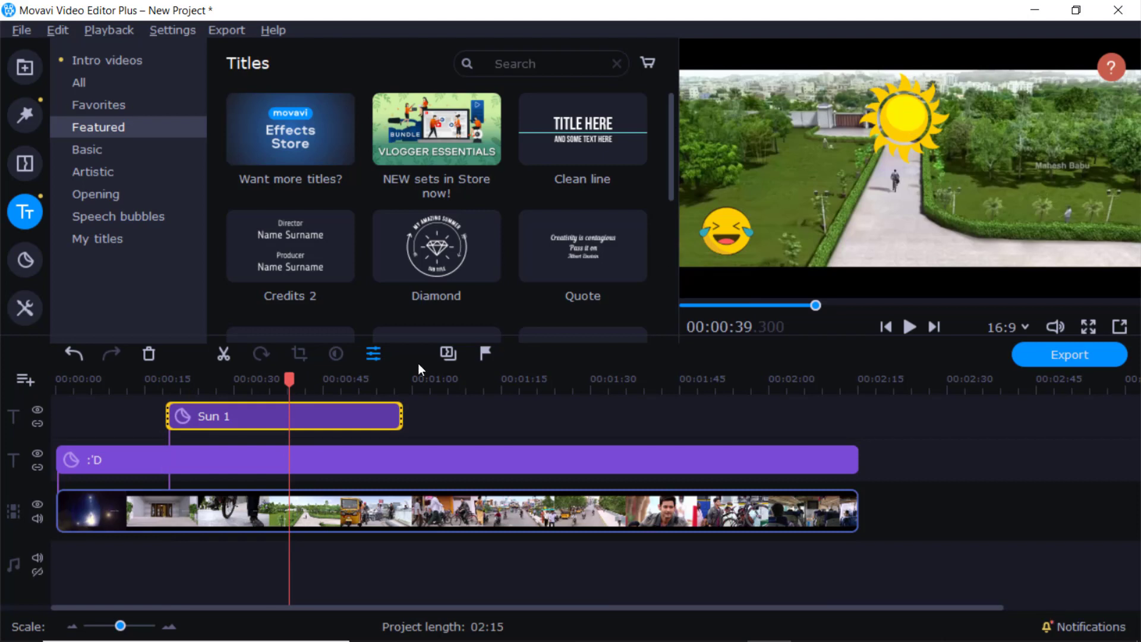
pyautogui.click(349, 409)
pyautogui.doubleClick(344, 409)
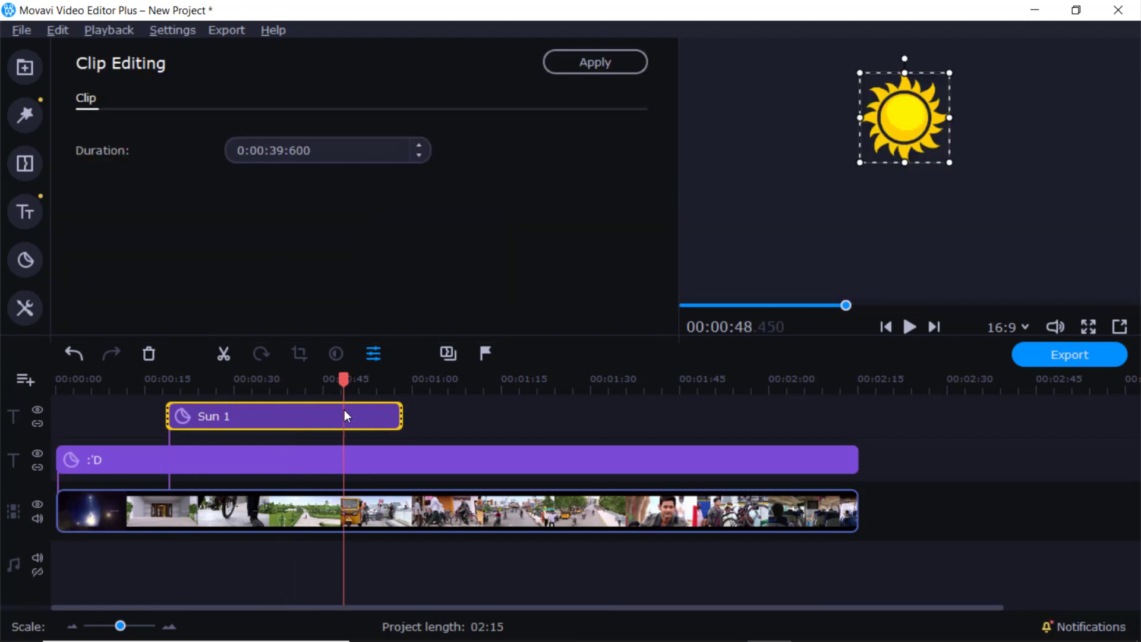
pyautogui.moveTo(896, 105); pyautogui.dragTo(1063, 200)
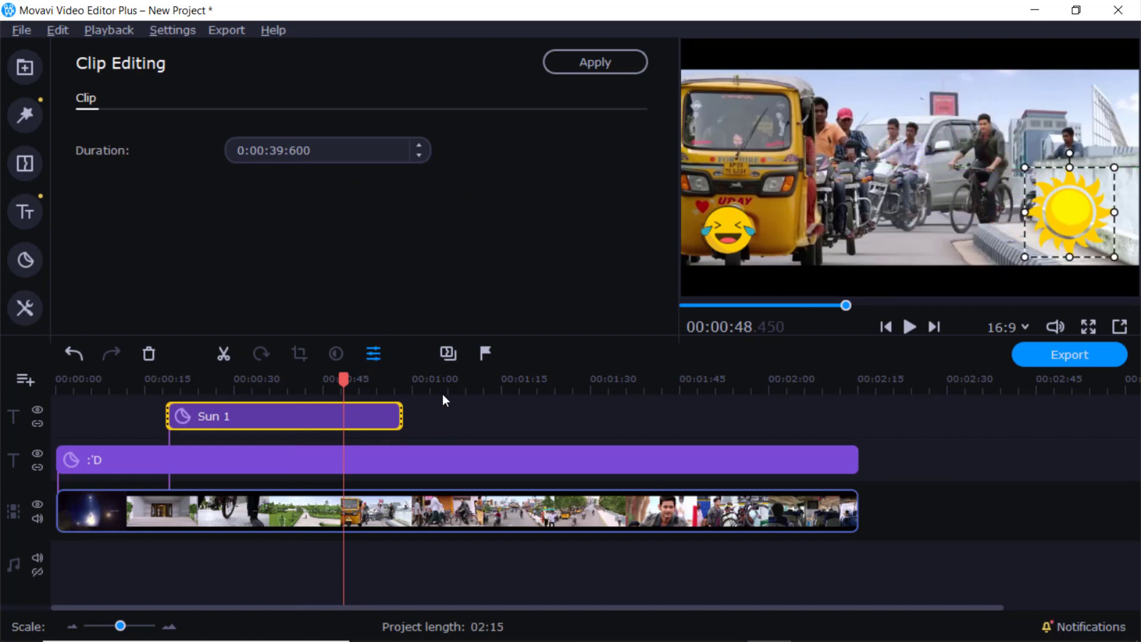
# Step: Delete both the Sun 1 and :'D sticker clips from the title tracks
pyautogui.moveTo(832, 456); pyautogui.dragTo(127, 469)
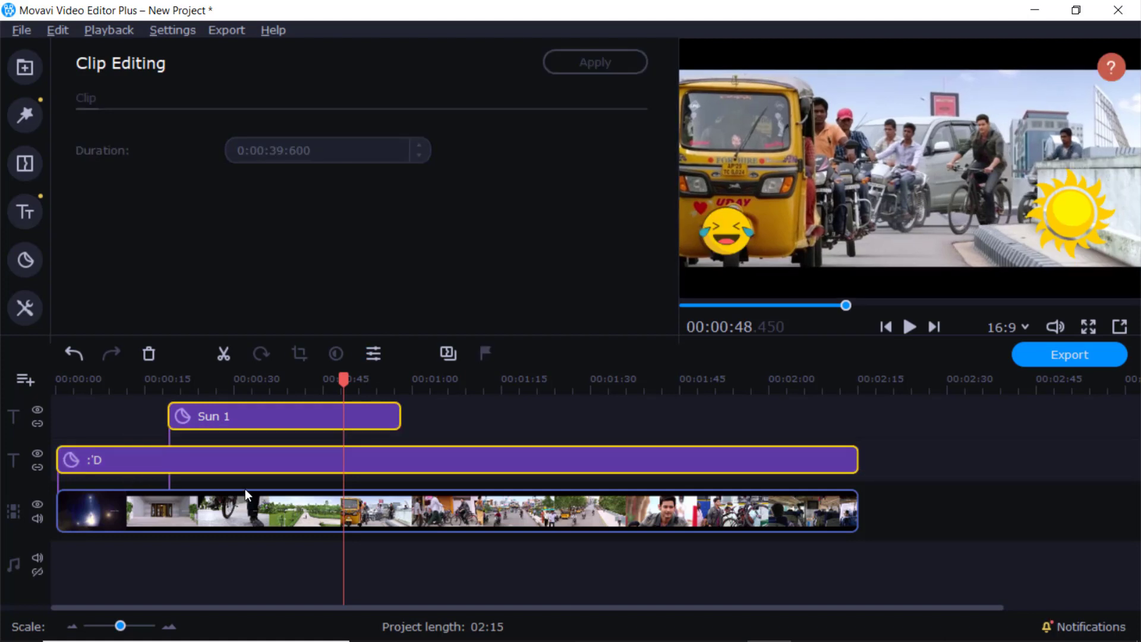
pyautogui.press('Delete')
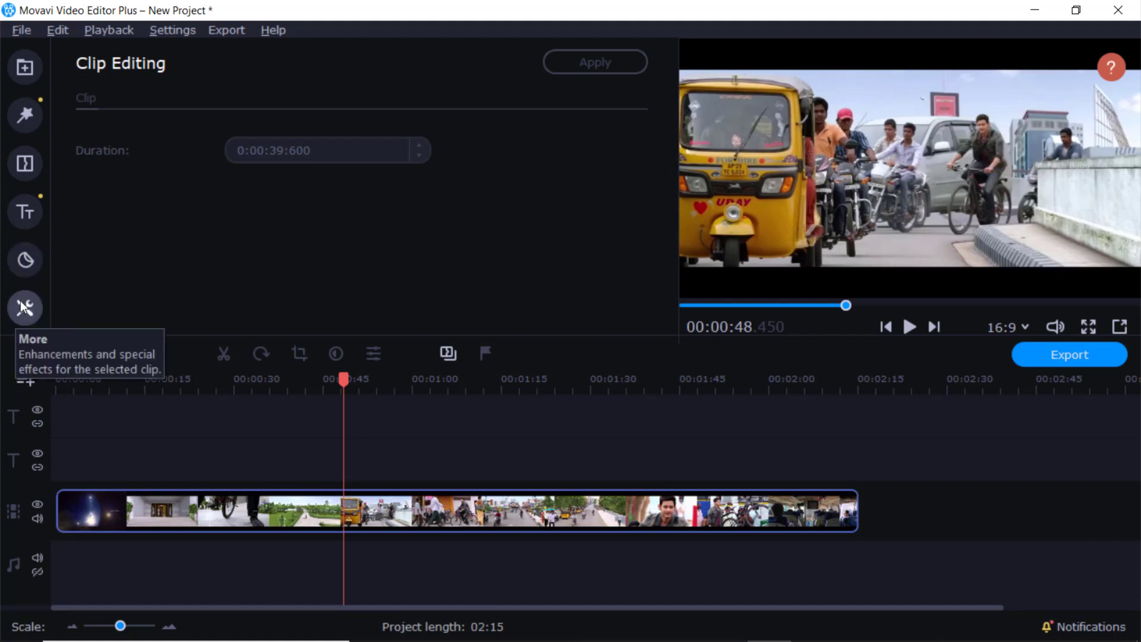
# Step: Examine the available video editing tools, from Color Adjustments to Scene Detection
pyautogui.click(24, 260)
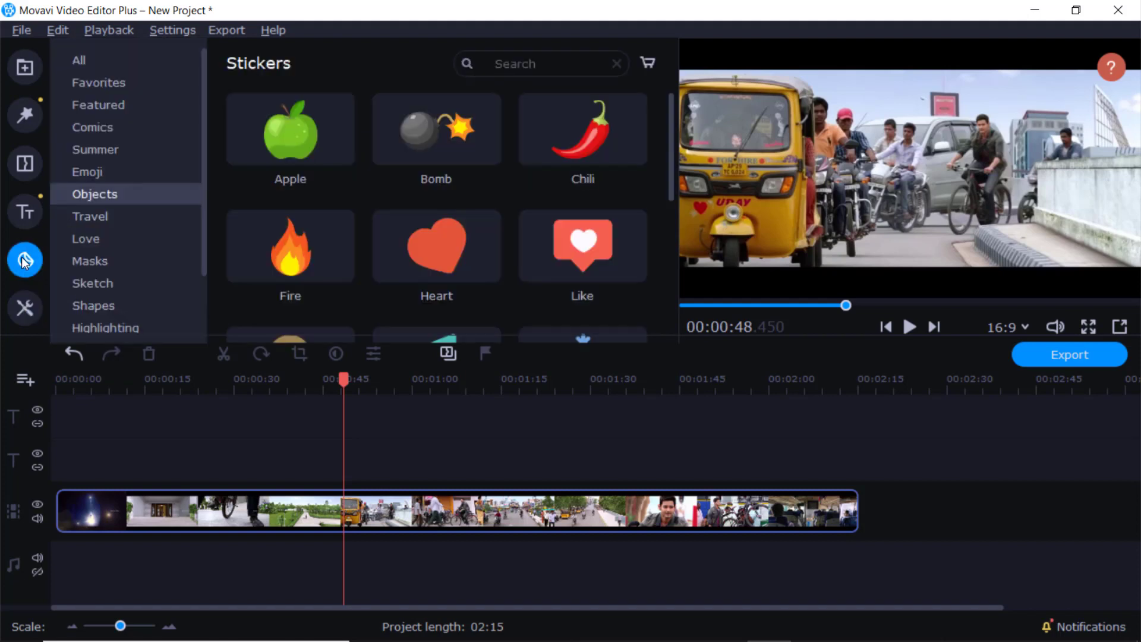
pyautogui.click(25, 308)
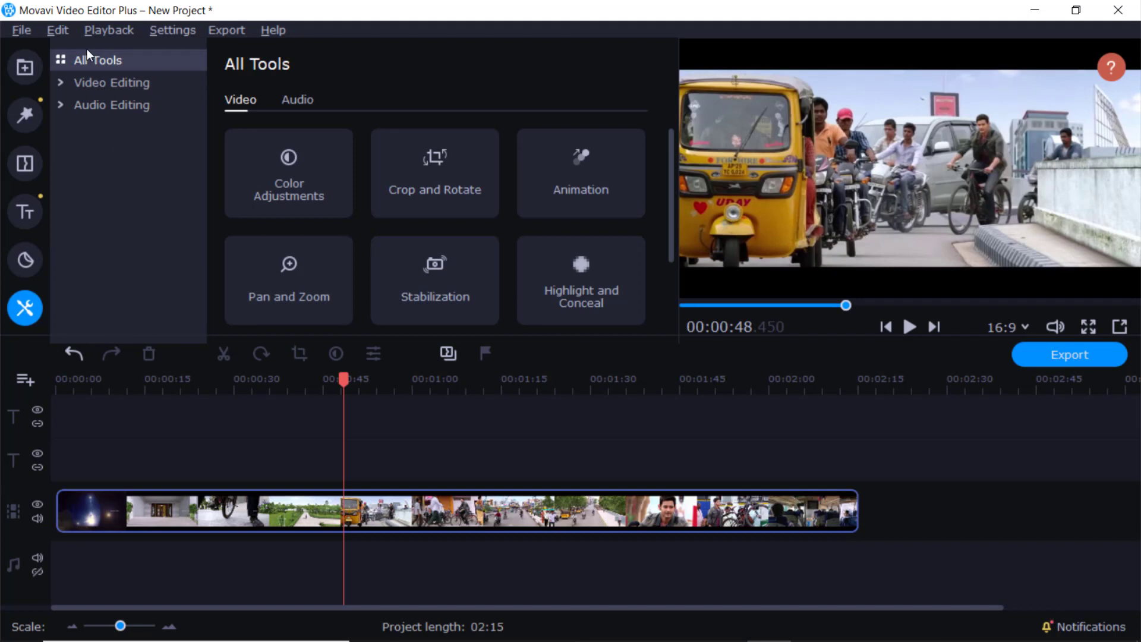
pyautogui.scroll(-2, 470, 188)
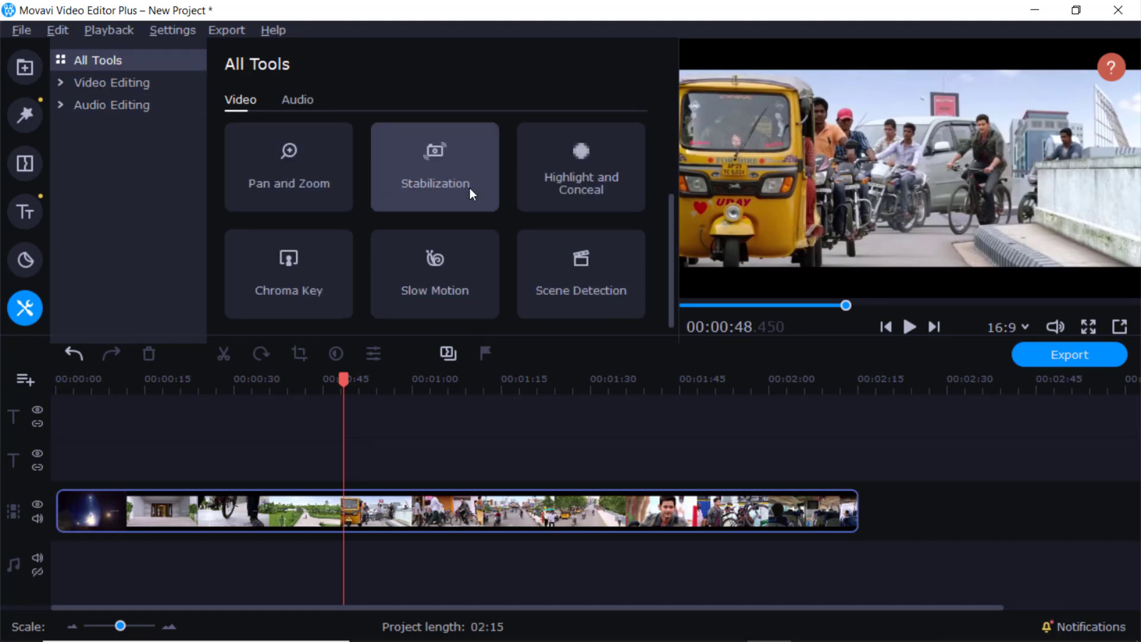
pyautogui.scroll(2, 472, 198)
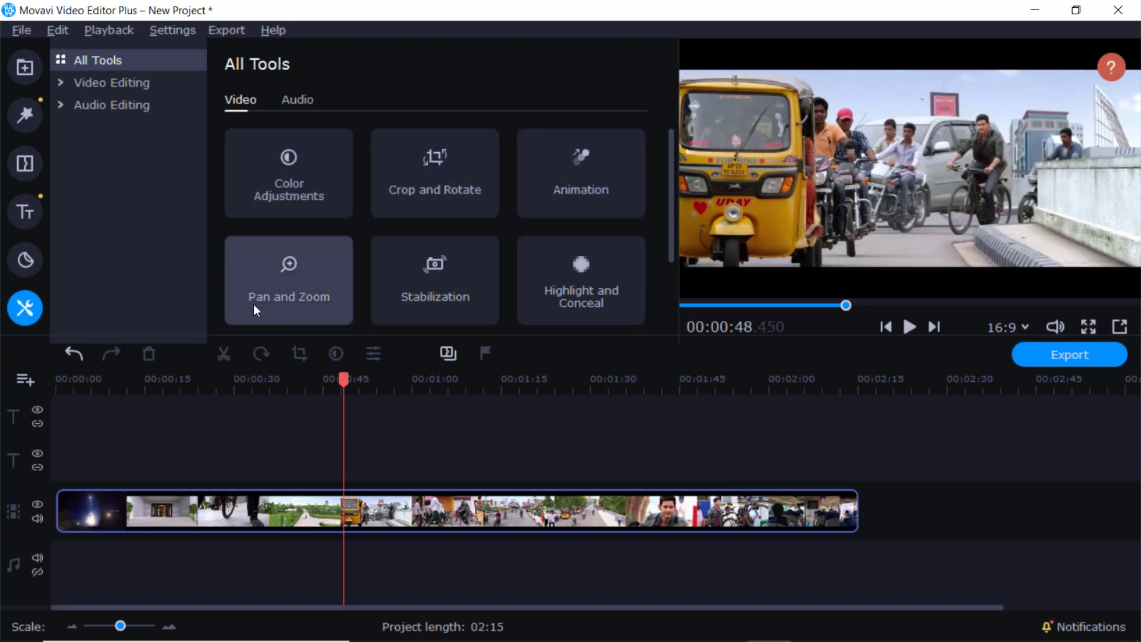
pyautogui.scroll(-2, 580, 224)
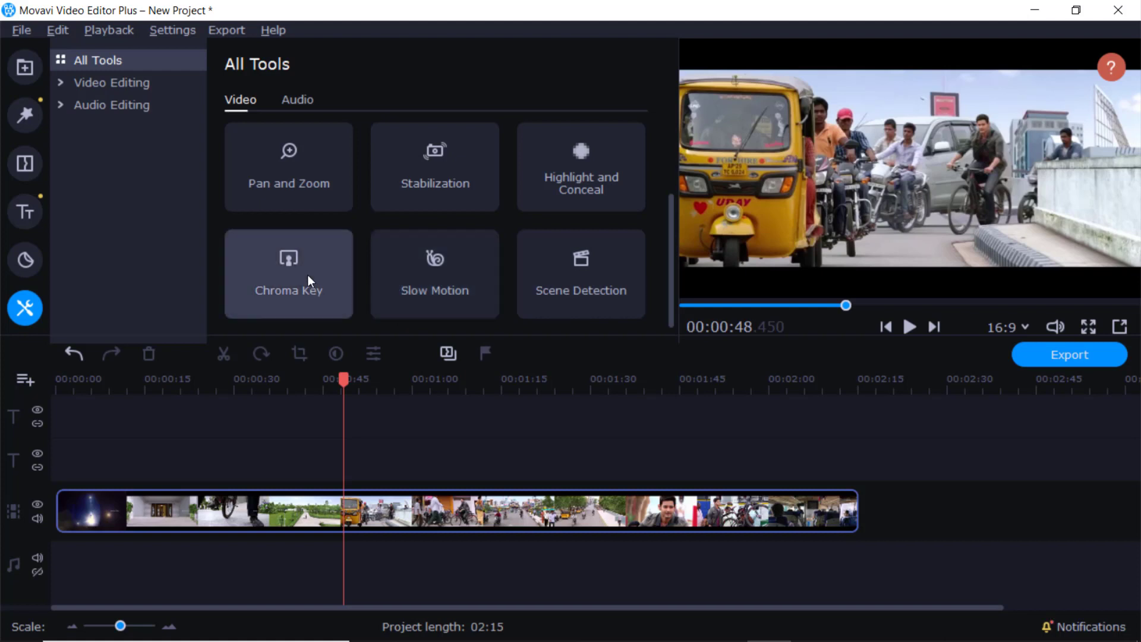
pyautogui.scroll(2, 307, 279)
pyautogui.scroll(-2, 306, 279)
pyautogui.scroll(2, 303, 291)
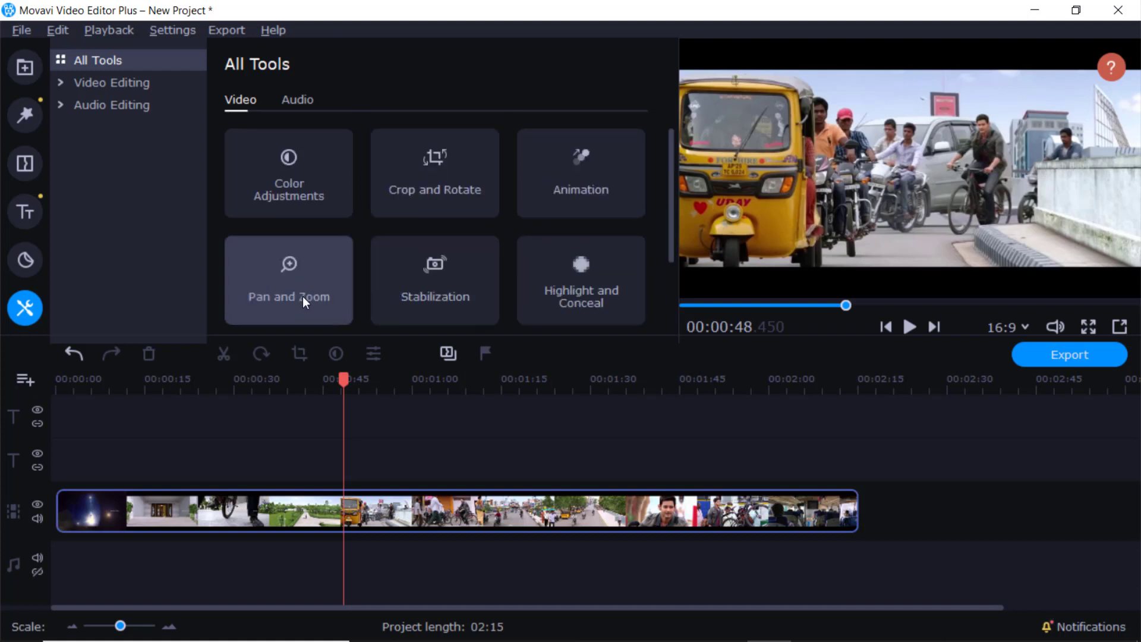
# Step: Set the video clip's saturation to 1.56 in the advanced Color Adjustments, with the preview at about 0:29
pyautogui.click(282, 163)
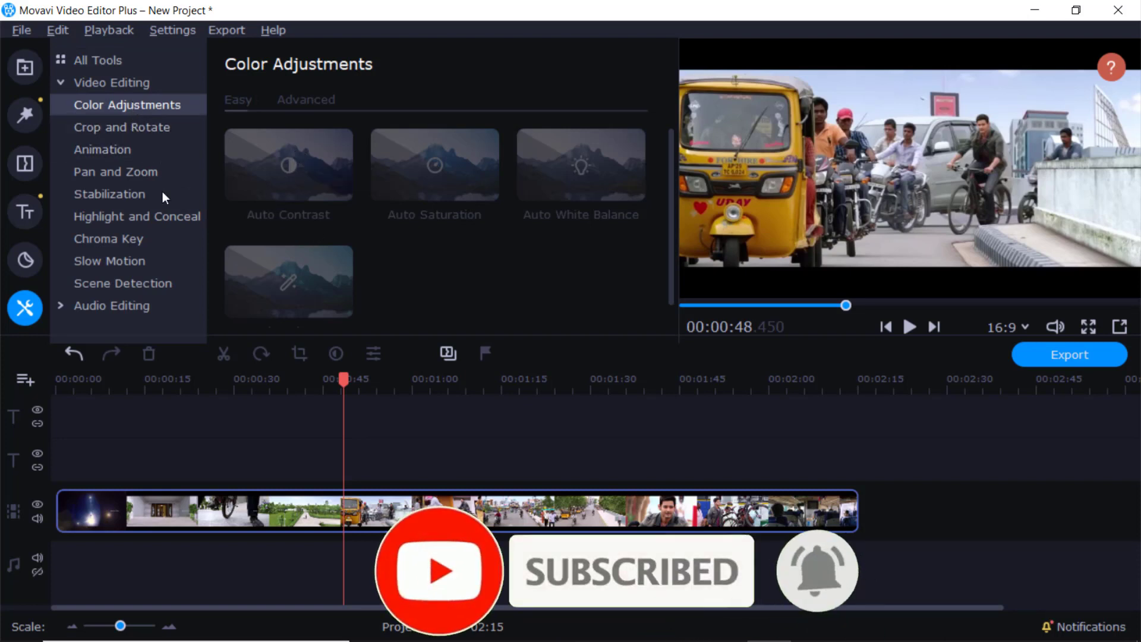
pyautogui.click(454, 512)
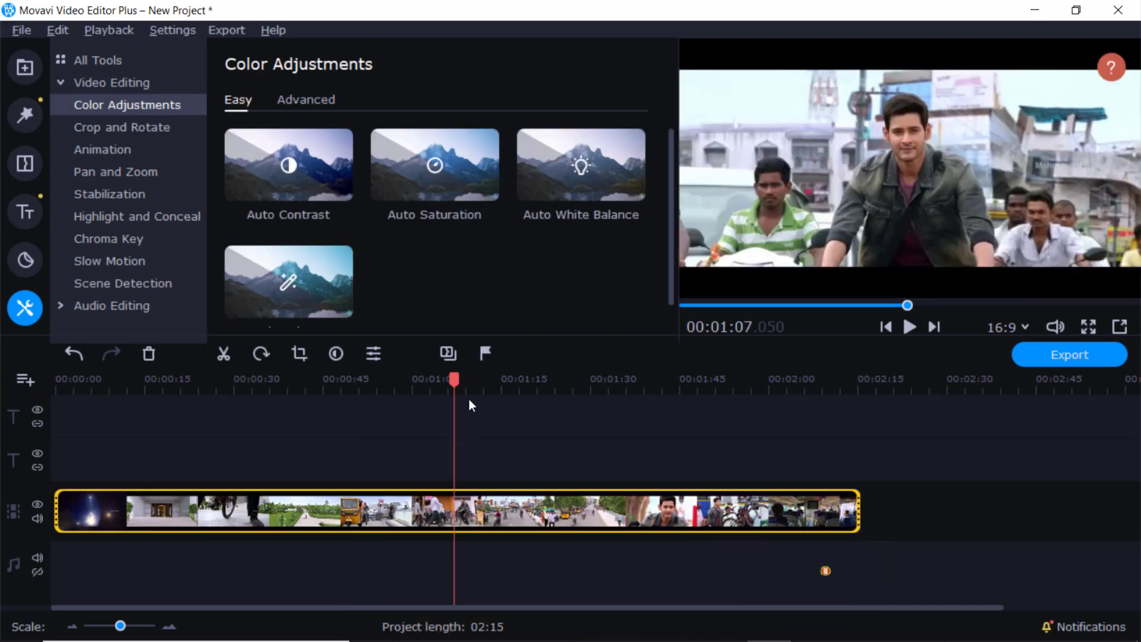
pyautogui.moveTo(456, 378); pyautogui.dragTo(229, 378)
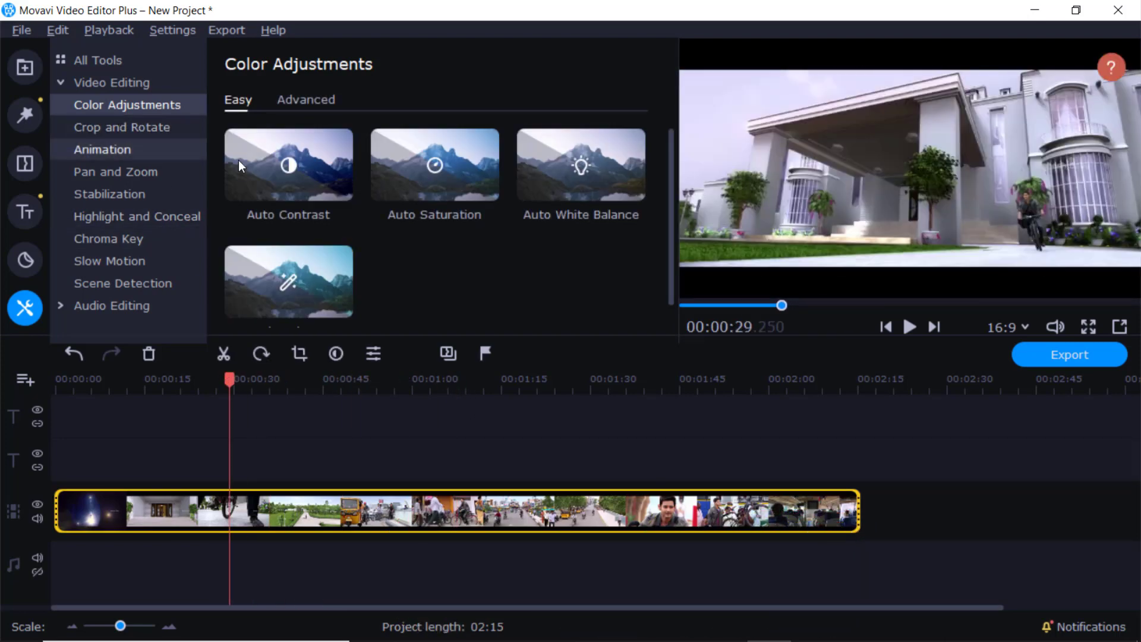
pyautogui.scroll(-1, 463, 261)
pyautogui.scroll(1, 416, 261)
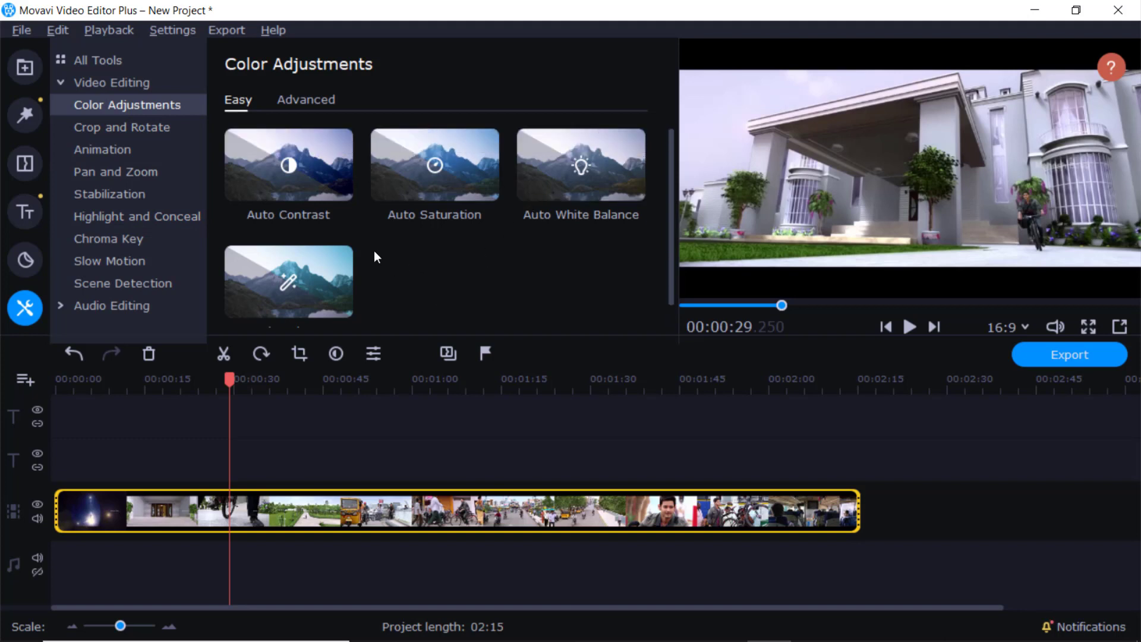
pyautogui.click(321, 98)
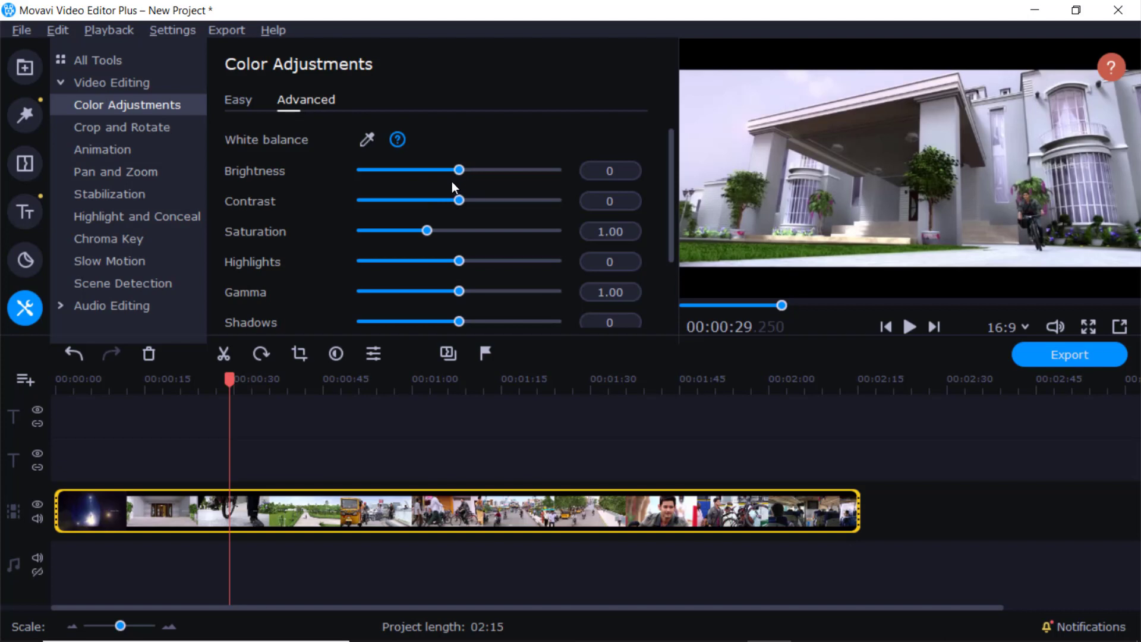
pyautogui.moveTo(459, 170)
pyautogui.mouseDown()
pyautogui.moveTo(558, 174)
pyautogui.moveTo(462, 177)
pyautogui.mouseUp()
pyautogui.moveTo(429, 230); pyautogui.dragTo(465, 242)
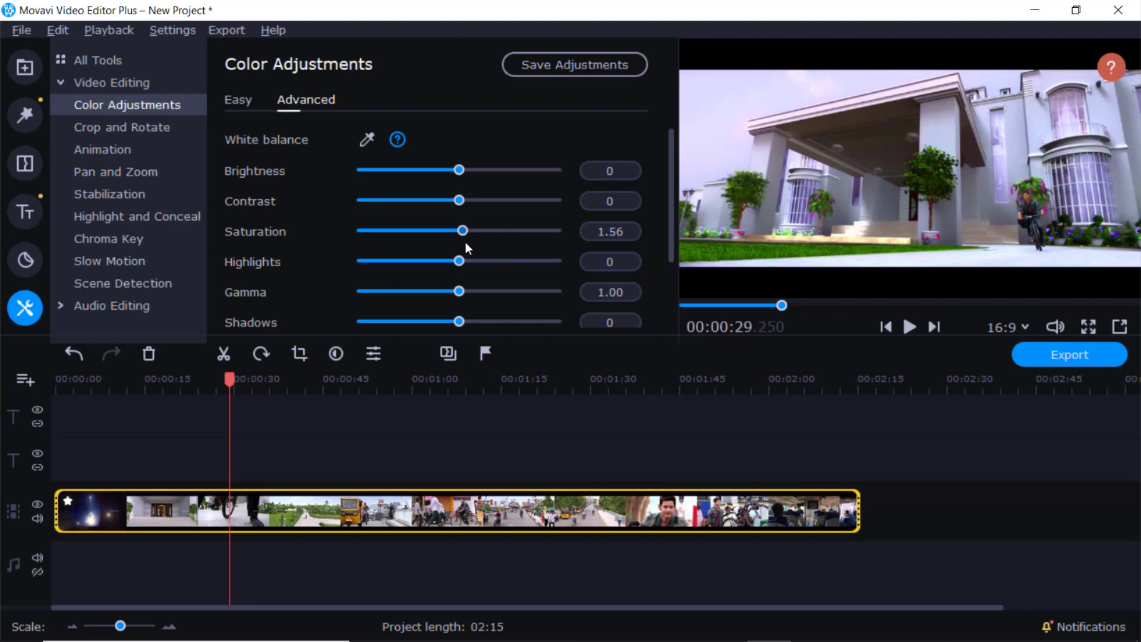
pyautogui.scroll(-2, 331, 284)
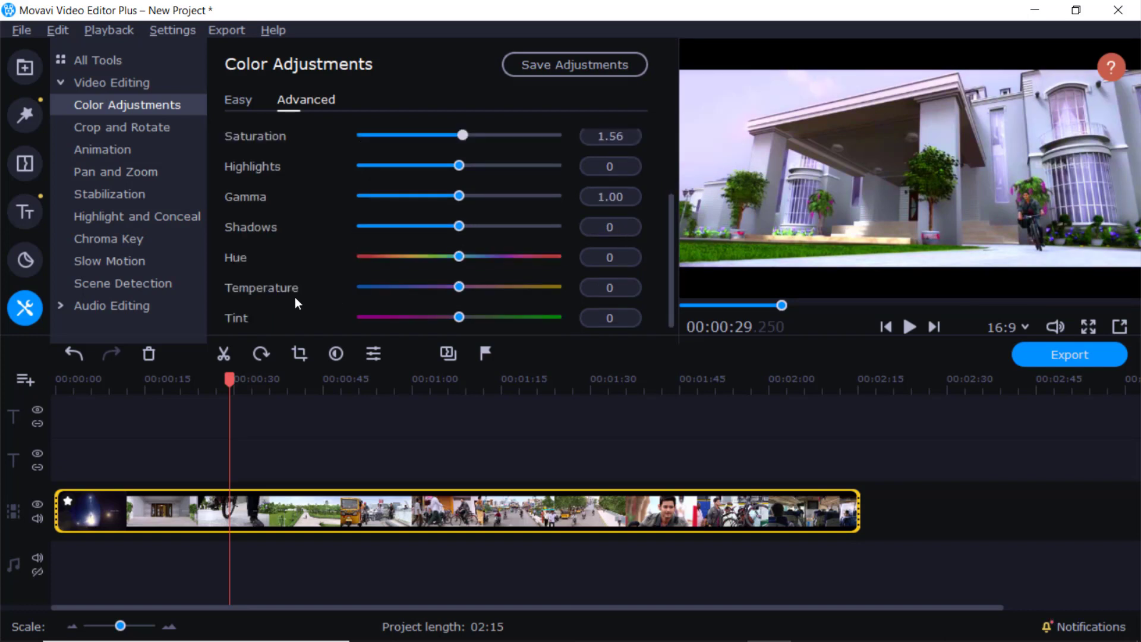
# Step: Apply the Magic Enhance preset from the easy Color Adjustments to the selected clip and preview the frame at about 0:49
pyautogui.moveTo(460, 257)
pyautogui.mouseDown()
pyautogui.moveTo(545, 261)
pyautogui.moveTo(462, 266)
pyautogui.mouseUp()
pyautogui.scroll(2, 254, 145)
pyautogui.click(231, 98)
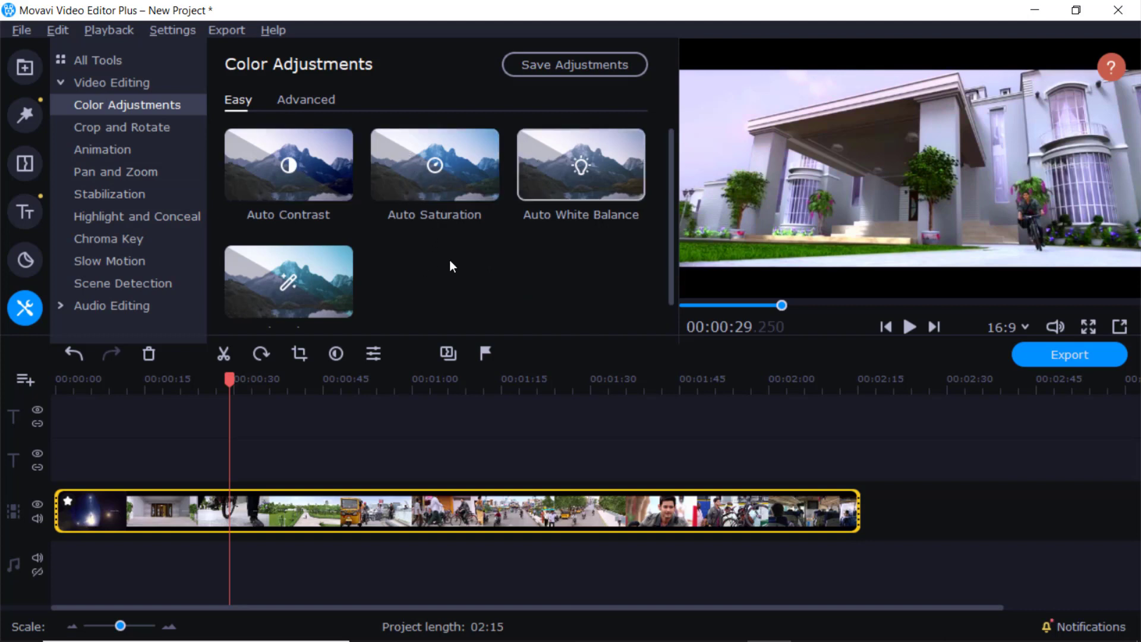
pyautogui.scroll(-1, 448, 280)
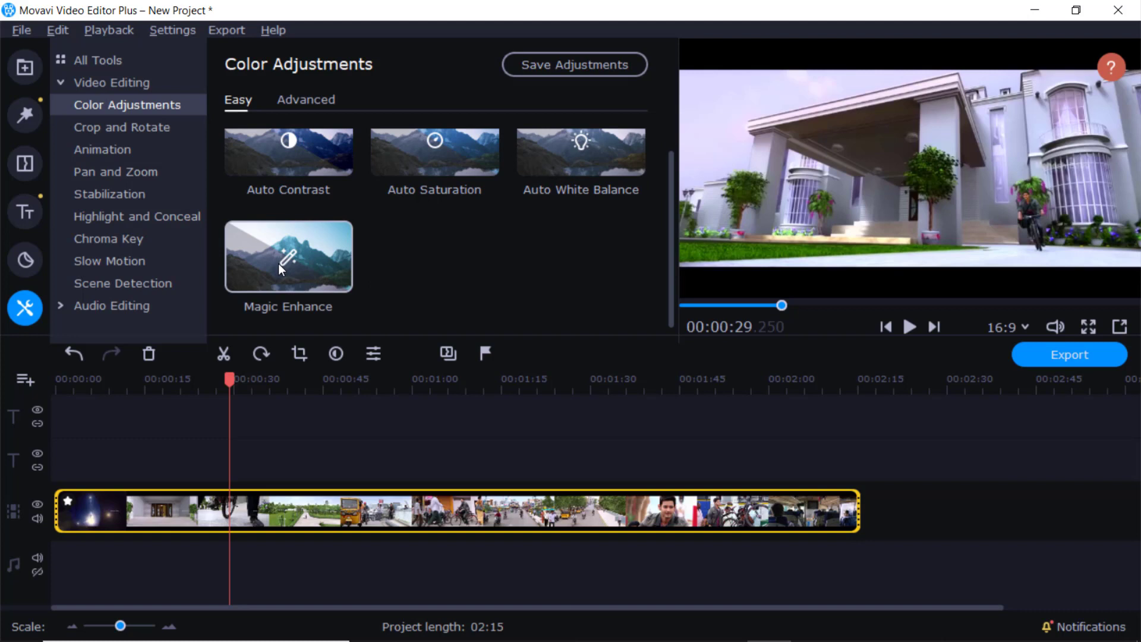
pyautogui.scroll(1, 454, 264)
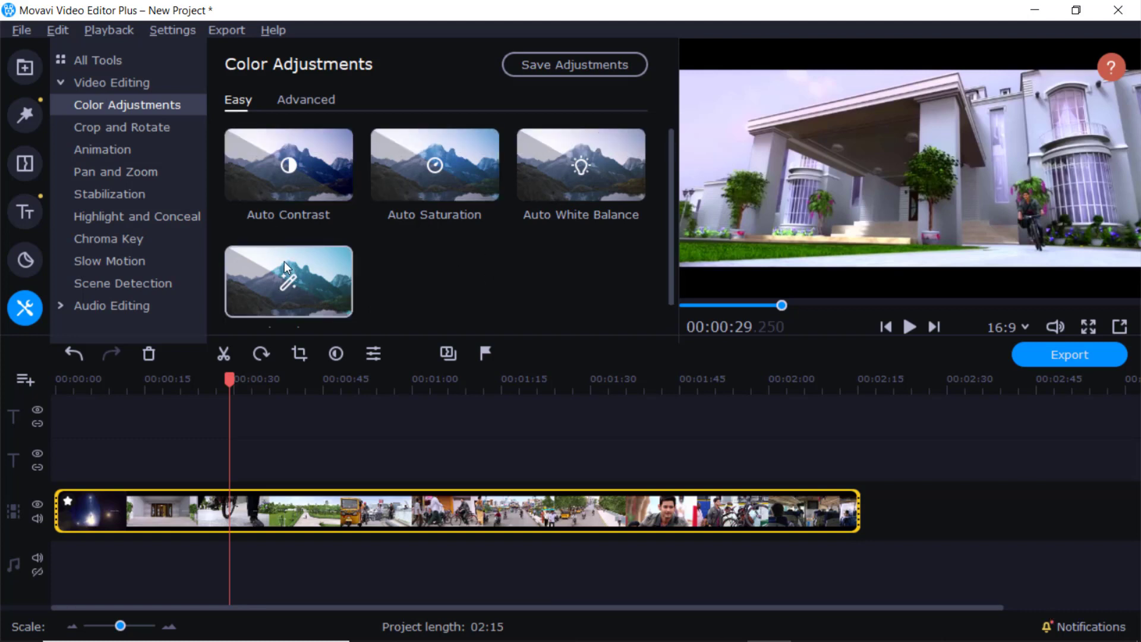
pyautogui.moveTo(284, 260); pyautogui.dragTo(267, 487)
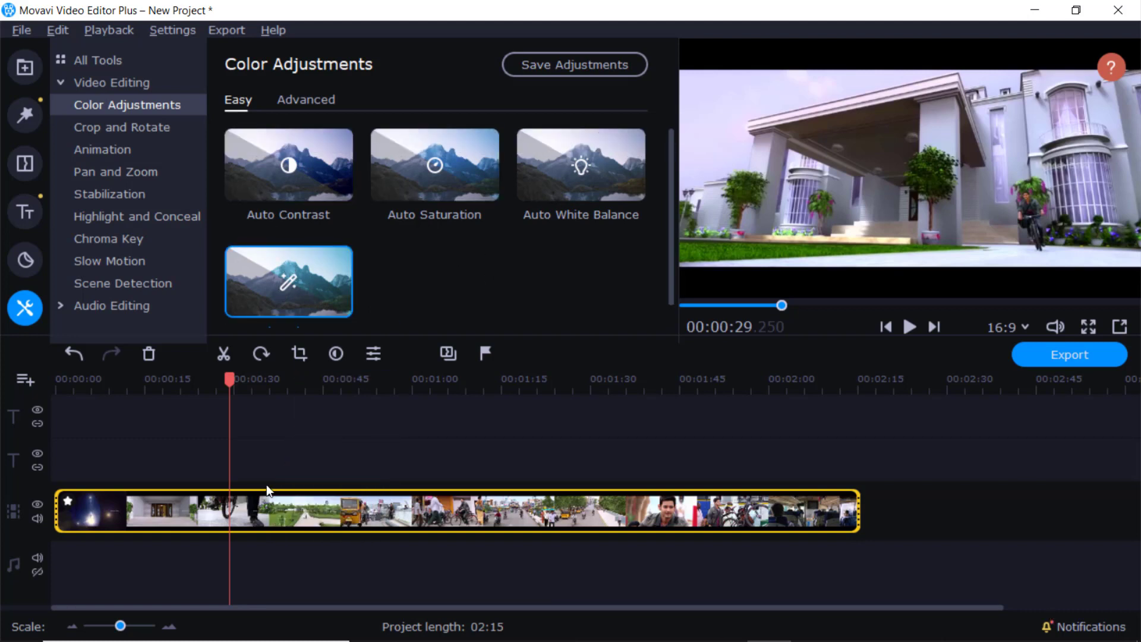
pyautogui.rightClick(277, 258)
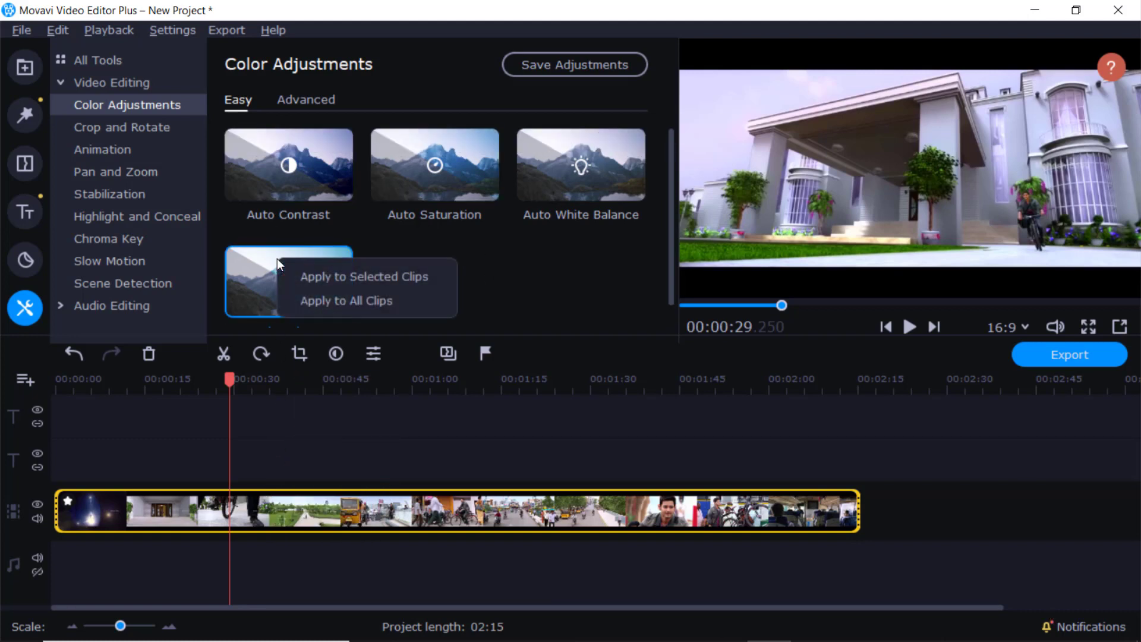
pyautogui.click(342, 274)
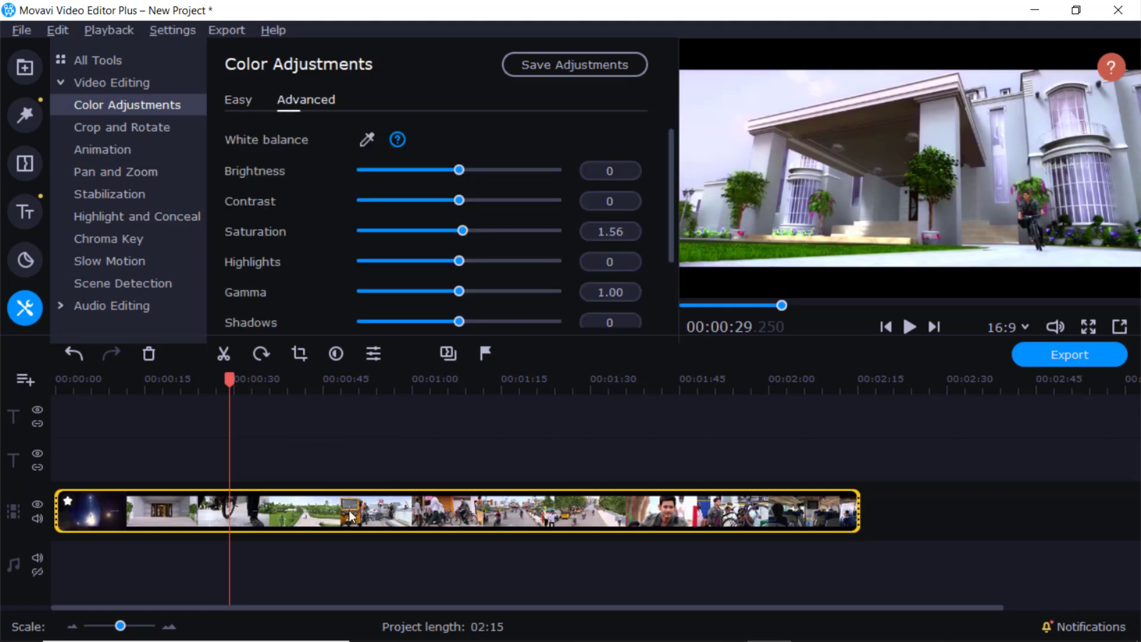
pyautogui.click(349, 515)
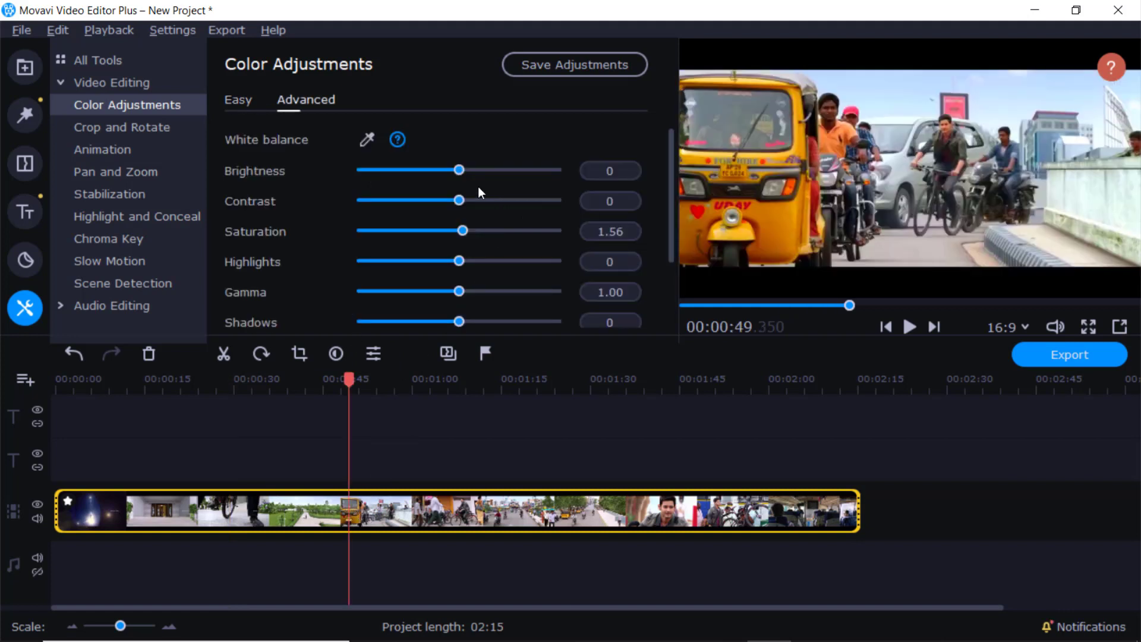
# Step: Crop the video clip to a narrow vertical area around the cyclist, leaving the rotation angle at 0.0°, and apply it
pyautogui.click(125, 129)
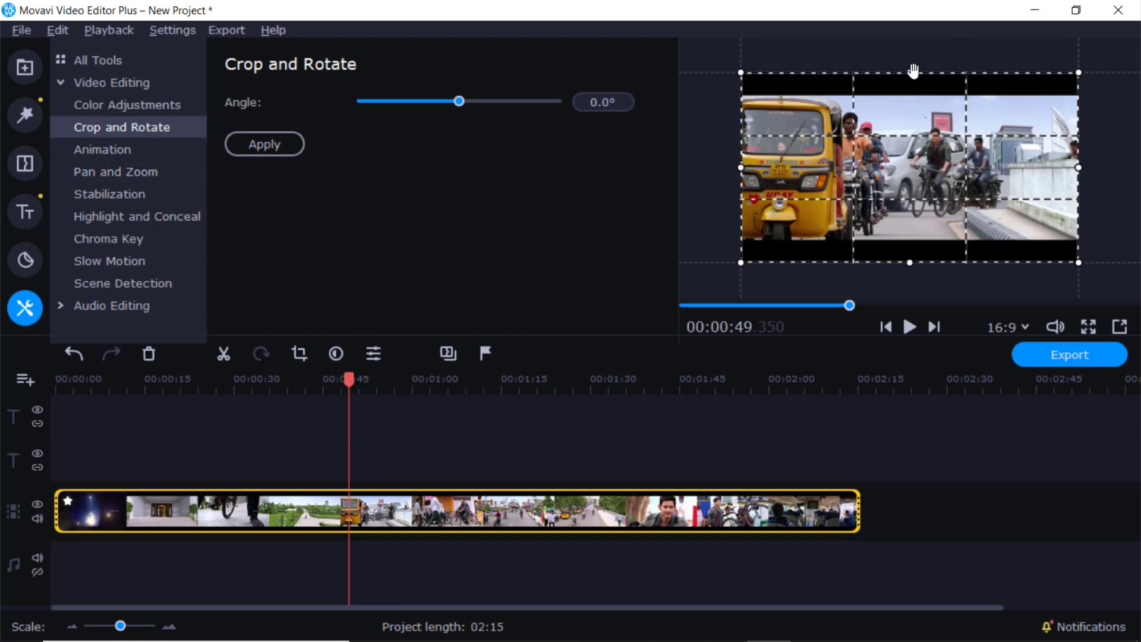
pyautogui.moveTo(914, 73)
pyautogui.mouseDown()
pyautogui.moveTo(922, 140)
pyautogui.moveTo(911, 44)
pyautogui.moveTo(913, 89)
pyautogui.mouseUp()
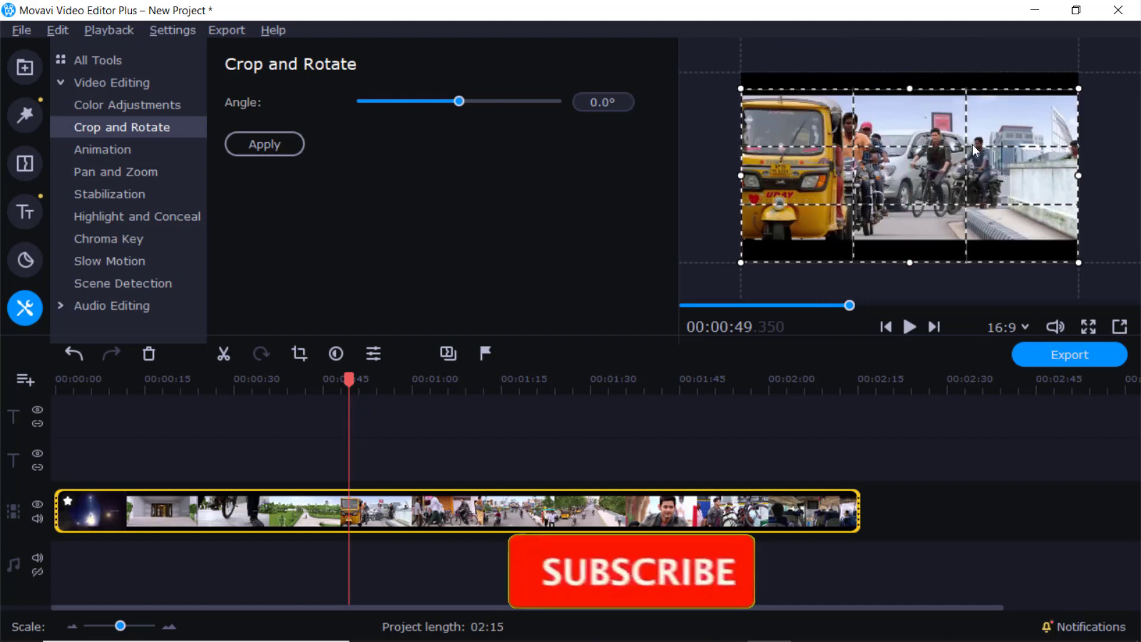
pyautogui.moveTo(1078, 175); pyautogui.dragTo(958, 175)
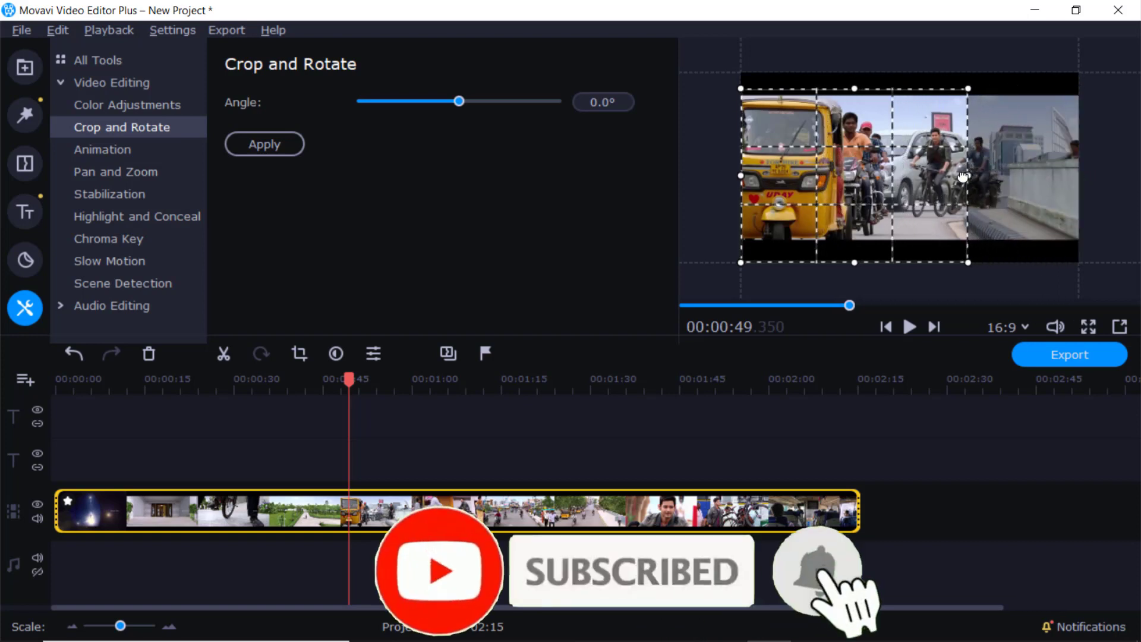
pyautogui.moveTo(740, 177); pyautogui.dragTo(930, 189)
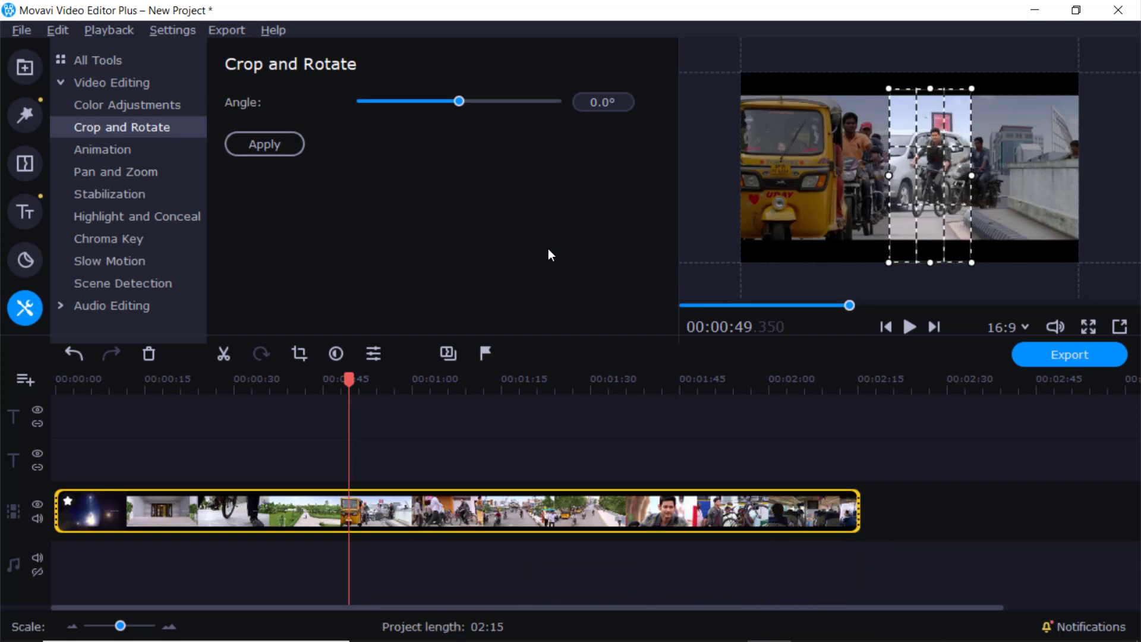
pyautogui.click(253, 143)
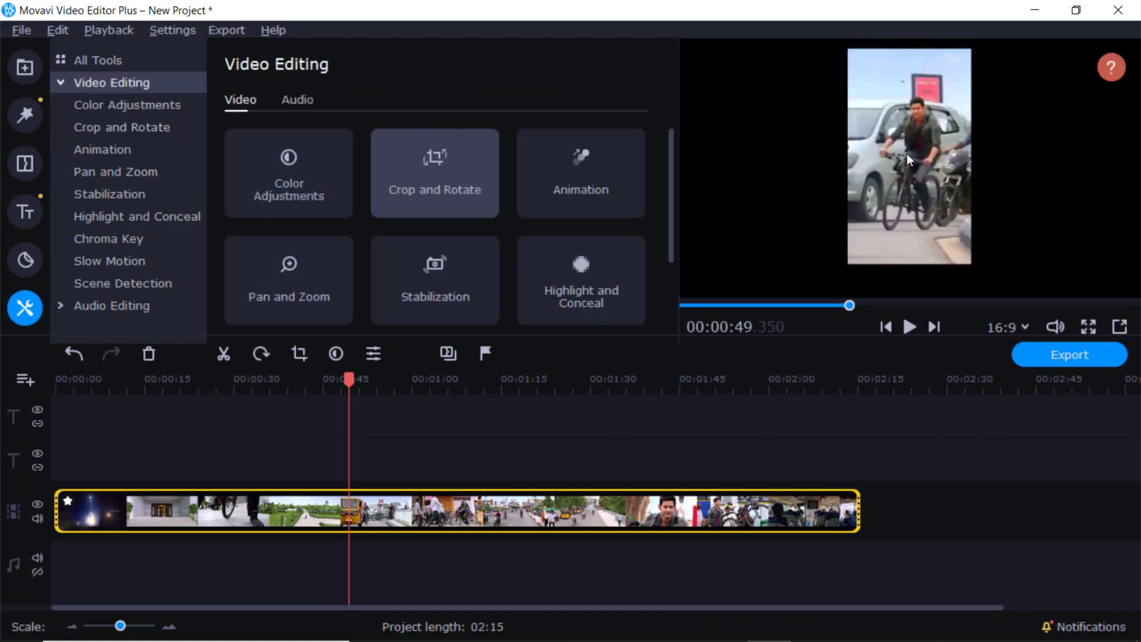
# Step: Play the cropped clip to about 0:57, then return the playhead to the start and view the clip's applied effects
pyautogui.press('space')
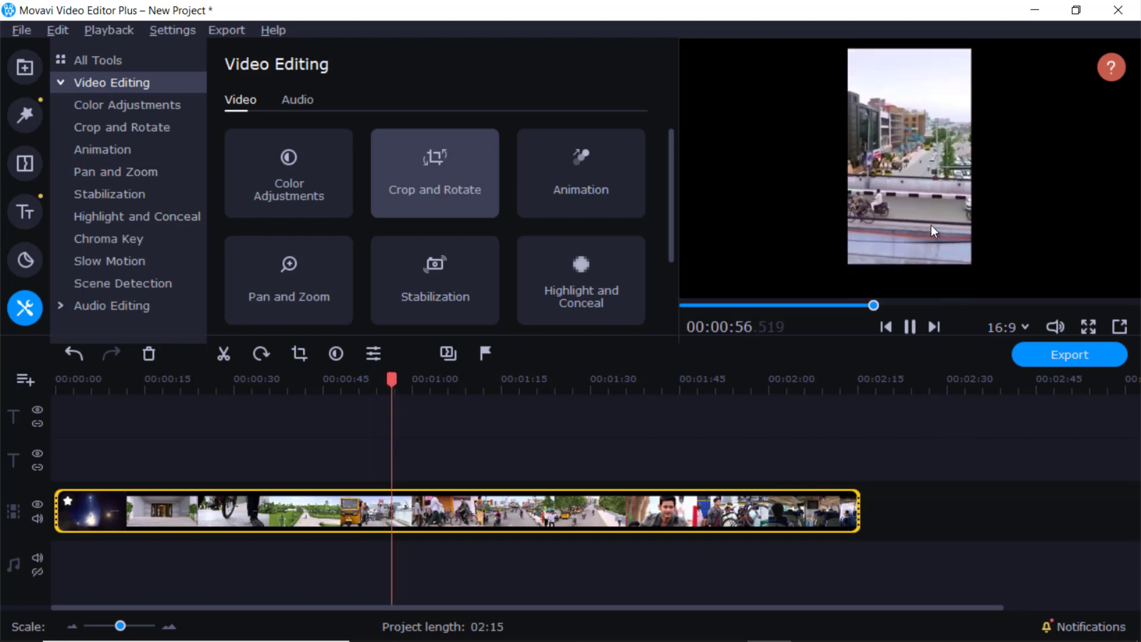
pyautogui.press('space')
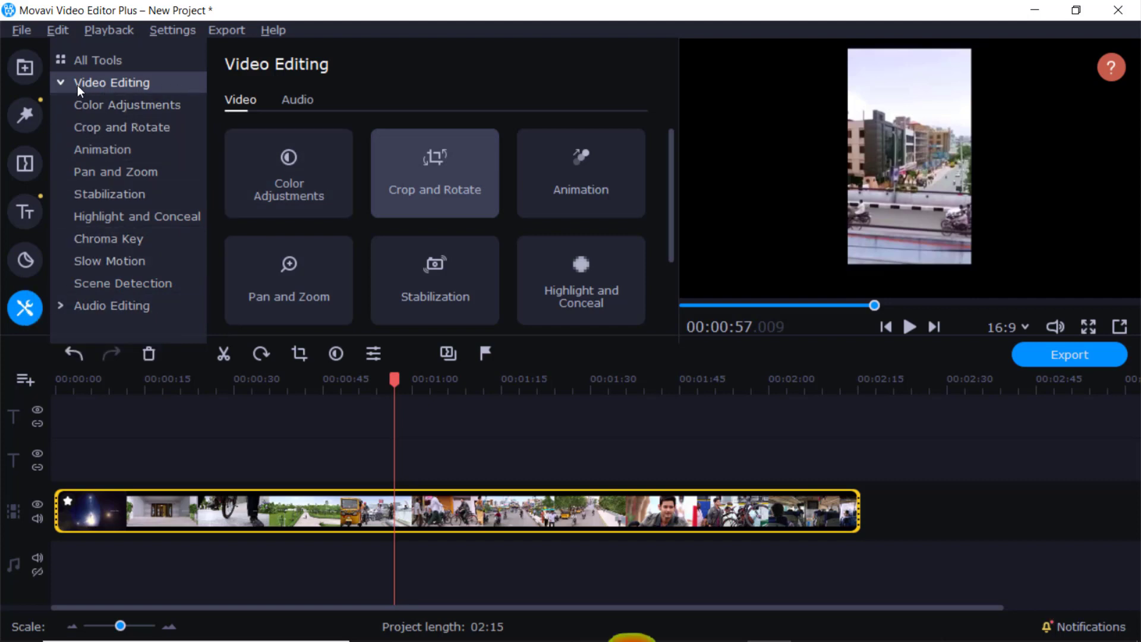
pyautogui.click(60, 83)
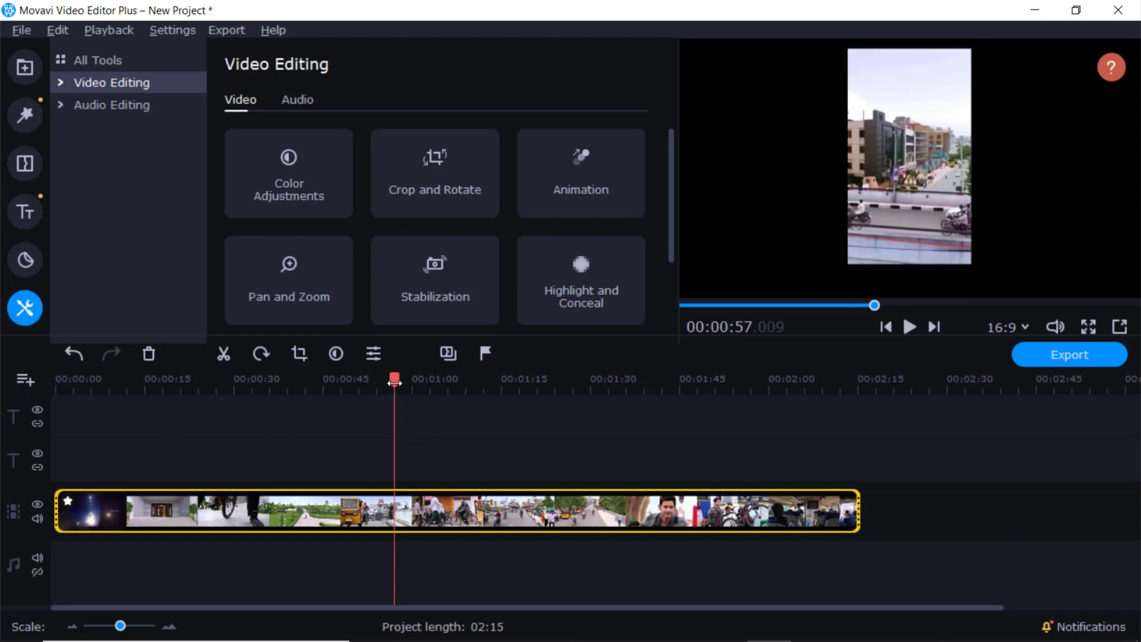
pyautogui.moveTo(394, 382); pyautogui.dragTo(55, 387)
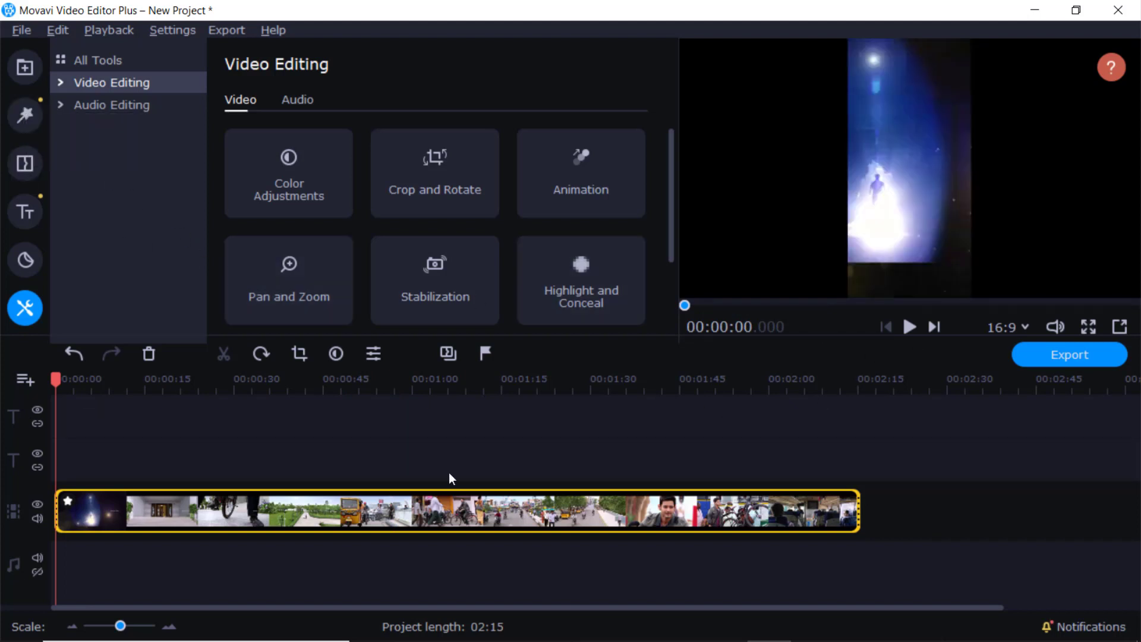
pyautogui.click(66, 501)
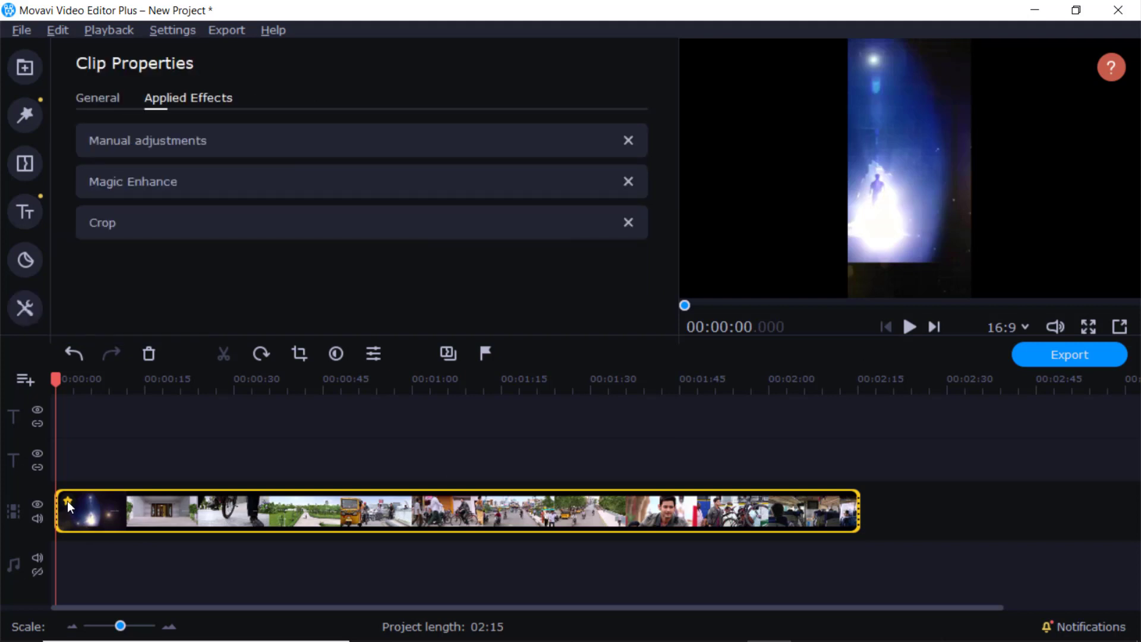
# Step: Delete the video clip from the timeline and show the imported files in the Media Bin
pyautogui.press('Delete')
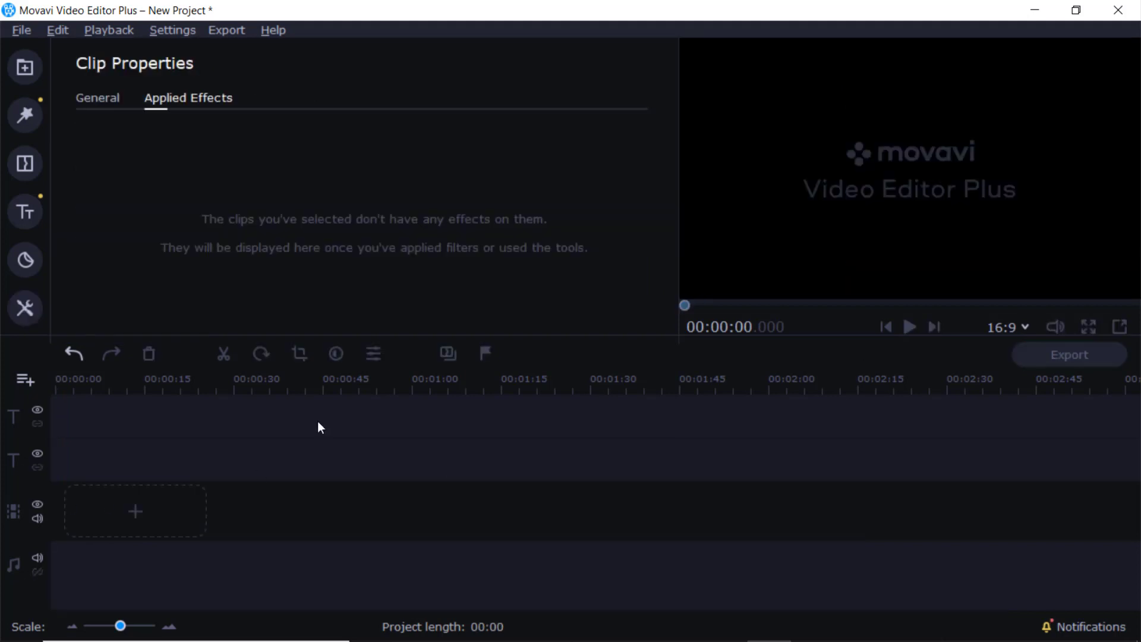
pyautogui.click(98, 94)
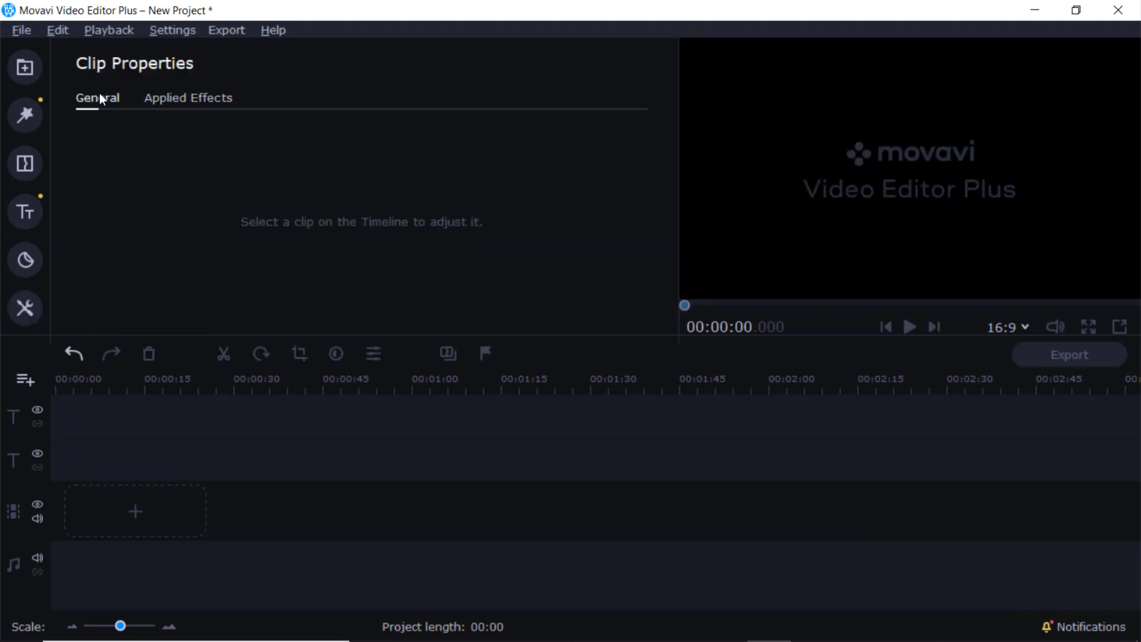
pyautogui.click(24, 69)
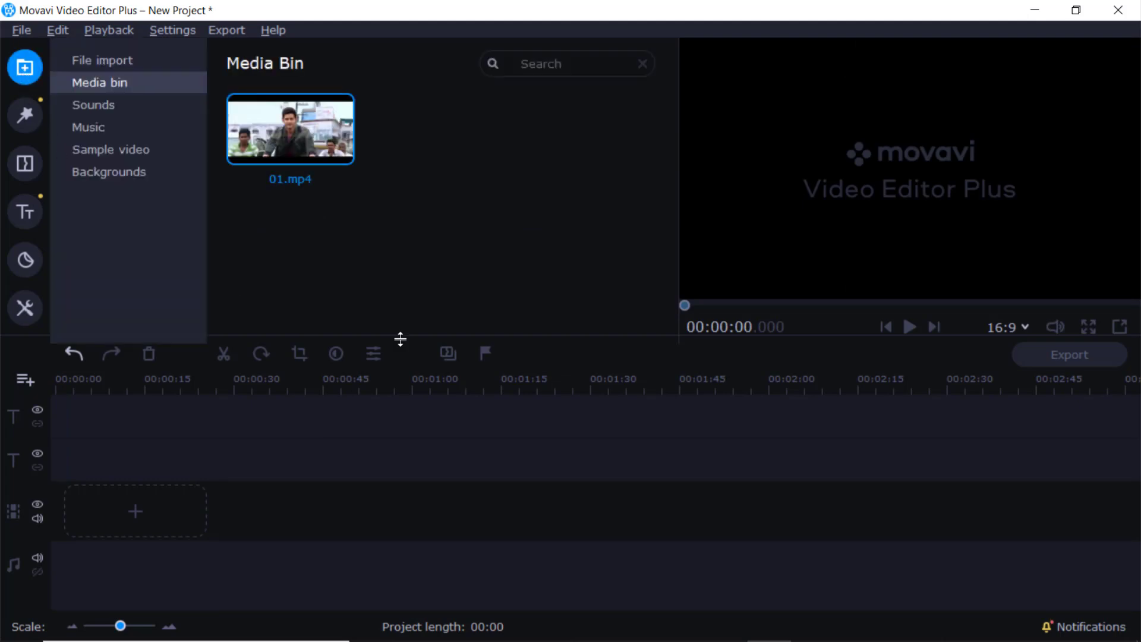